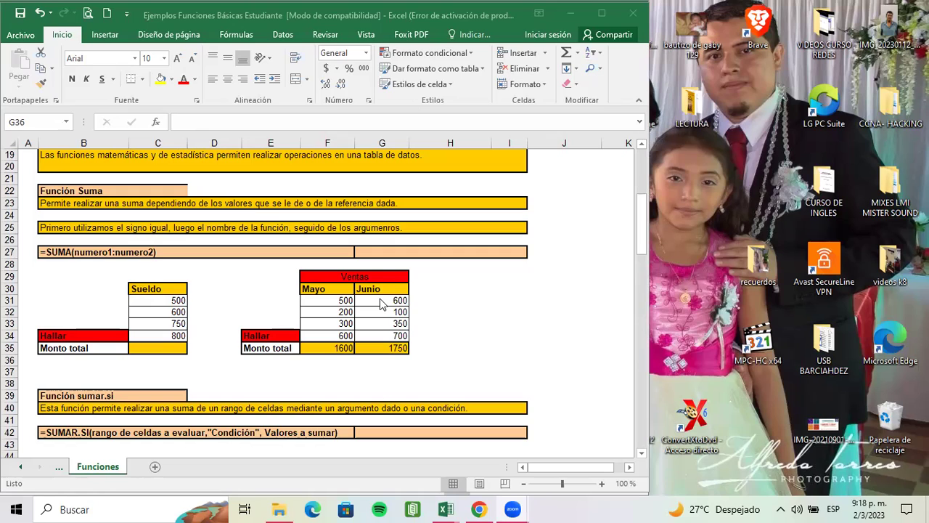
# Clear the Junio total in G35 and refill it by copying the Mayo SUMA formula across from F35.
pyautogui.click(322, 347)
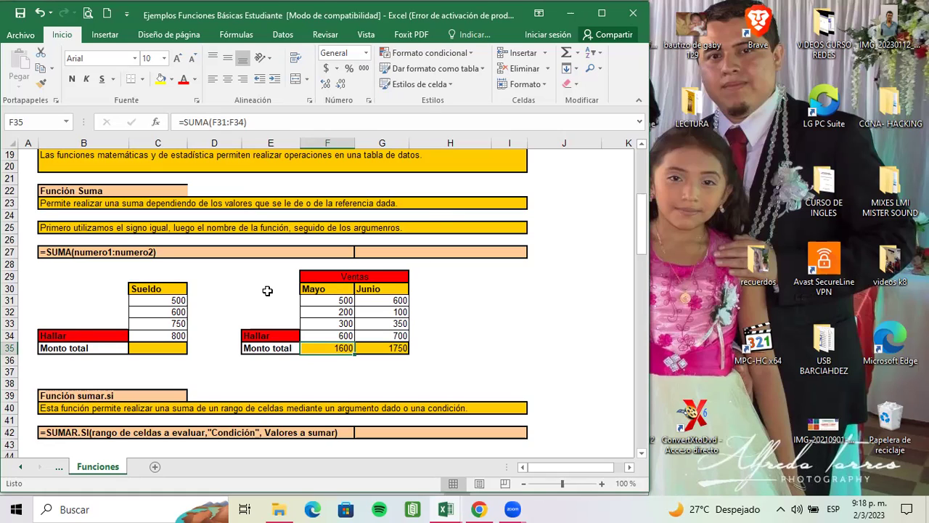
pyautogui.click(324, 301)
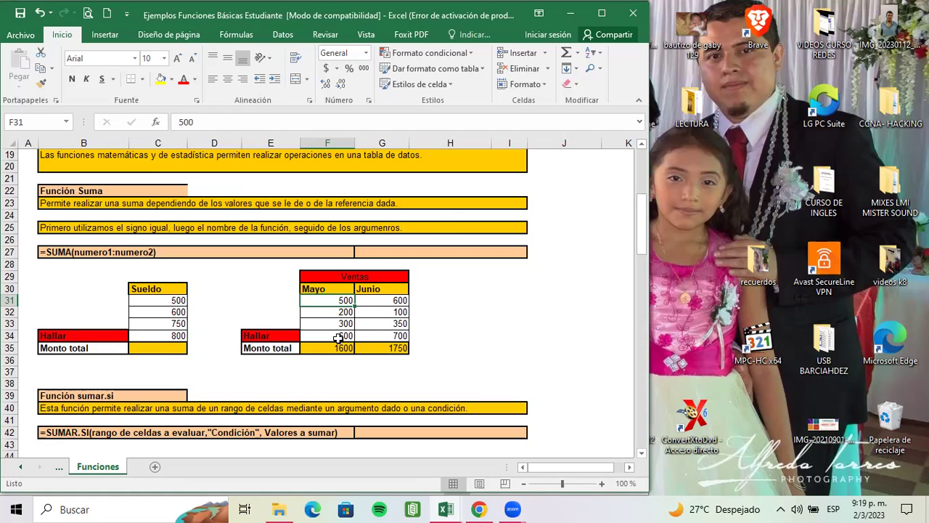
pyautogui.click(380, 348)
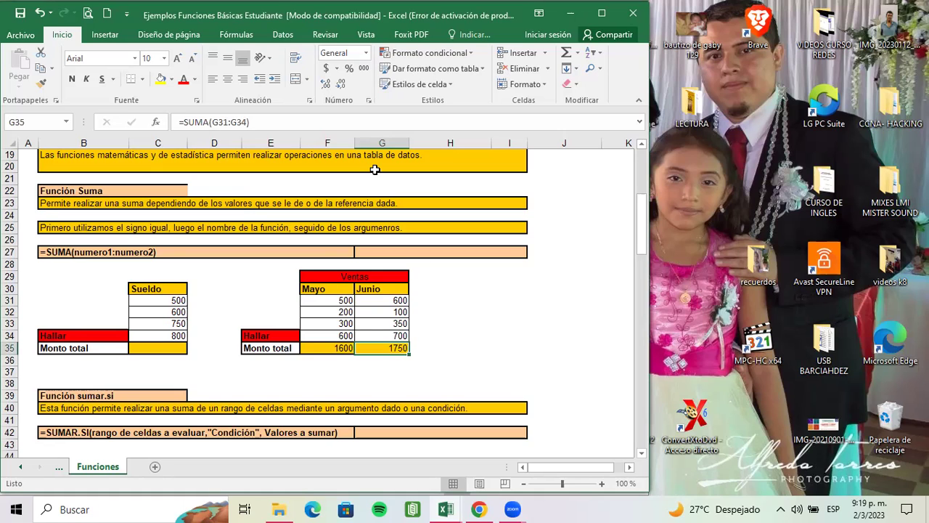
pyautogui.click(387, 300)
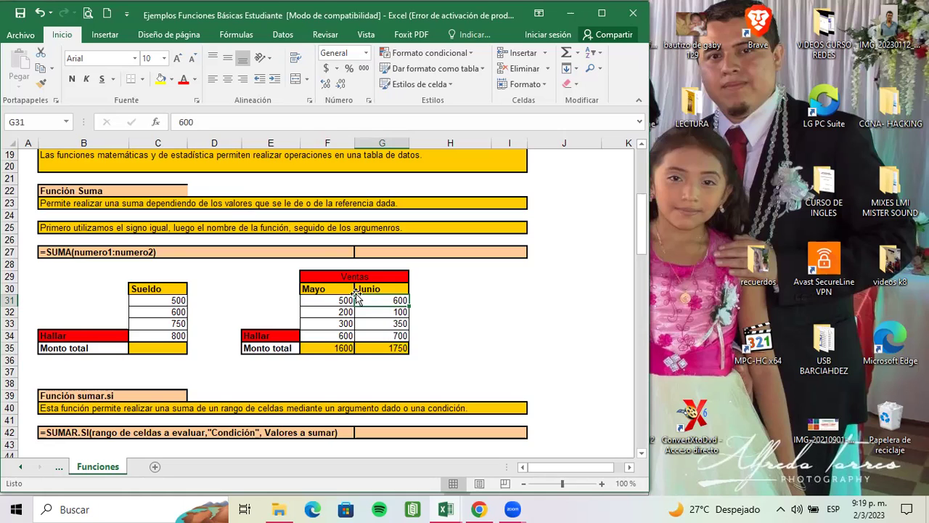
pyautogui.click(392, 350)
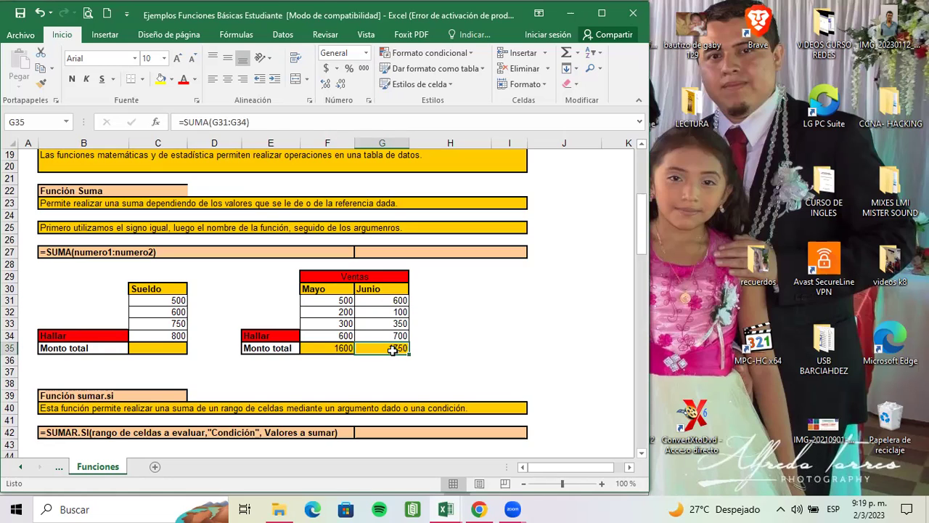
pyautogui.press('Delete')
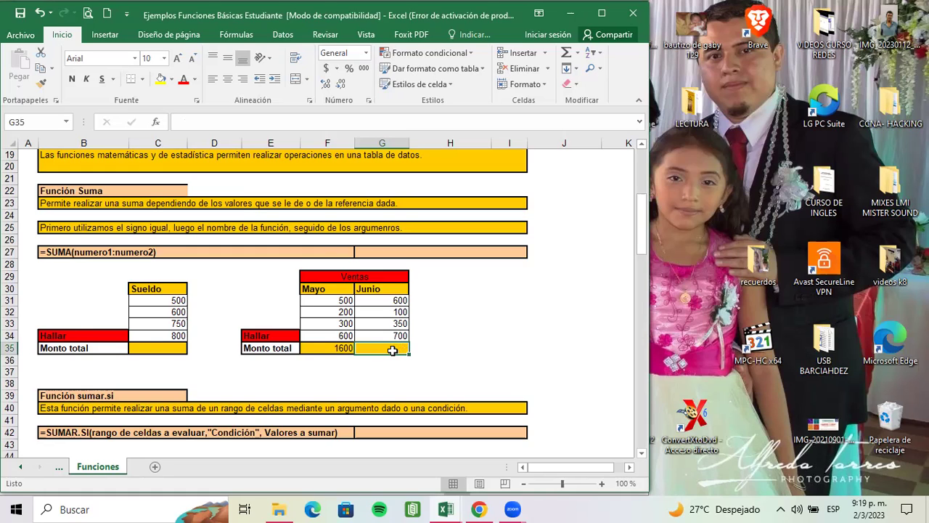
pyautogui.click(328, 354)
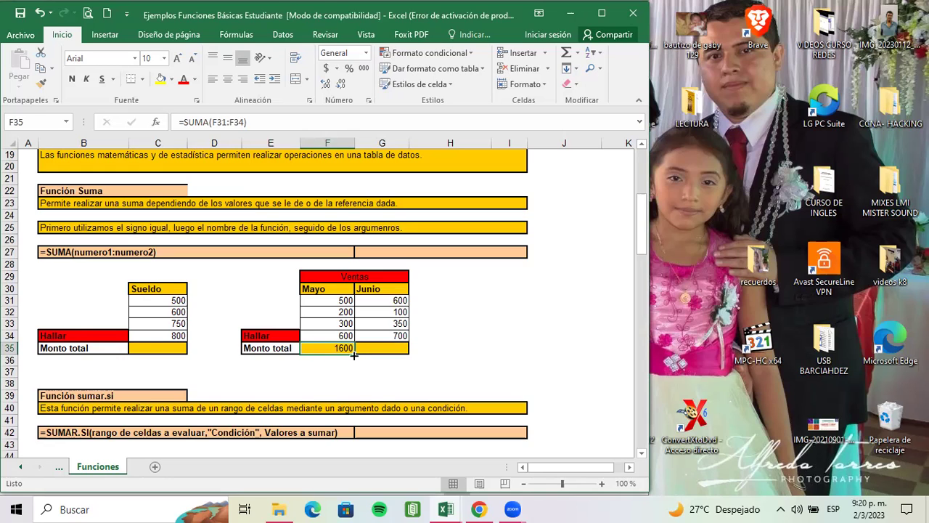
pyautogui.moveTo(355, 355); pyautogui.dragTo(437, 359)
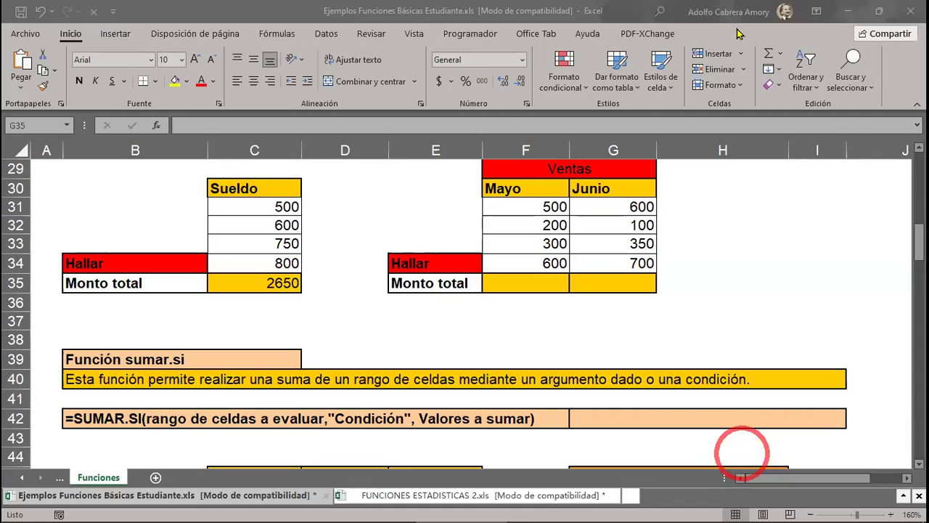
pyautogui.hotkey('alt', 'Tab')
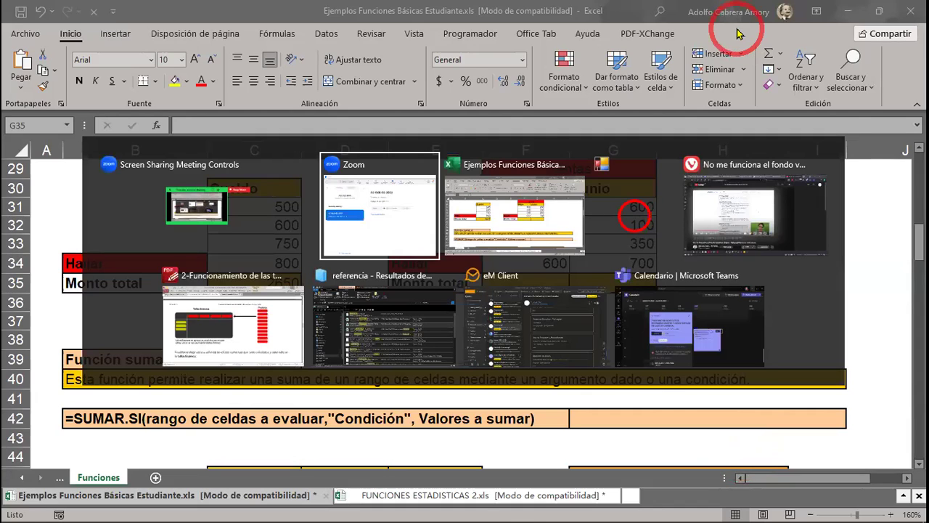
pyautogui.press('Escape')
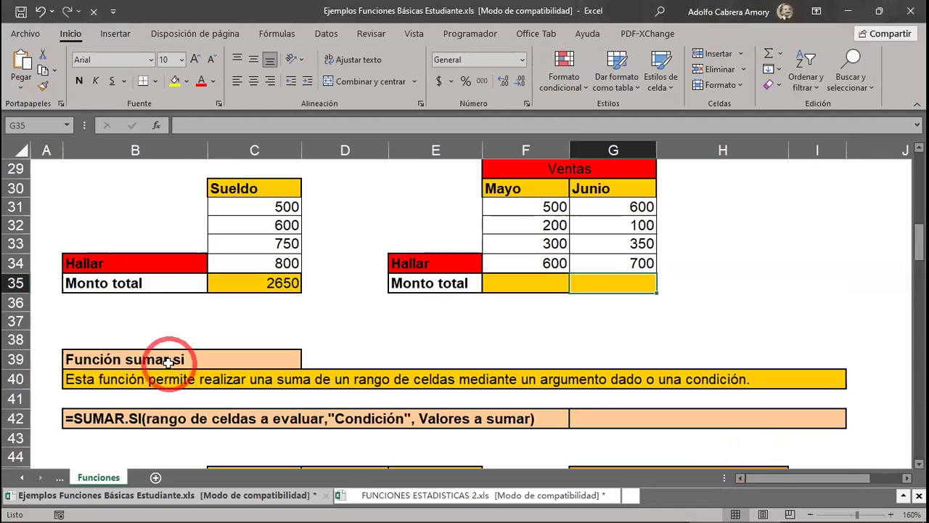
pyautogui.scroll(3, 169, 364)
pyautogui.scroll(-4, 169, 364)
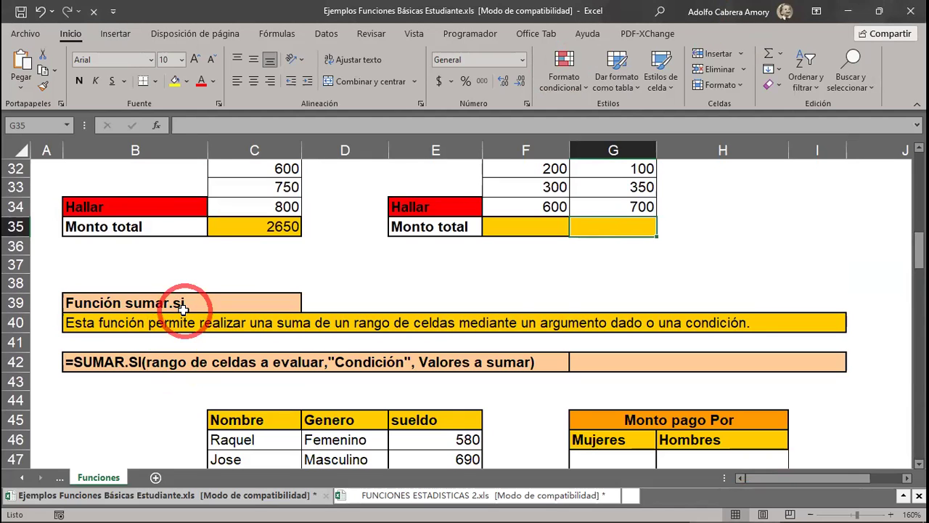
pyautogui.scroll(3, 182, 309)
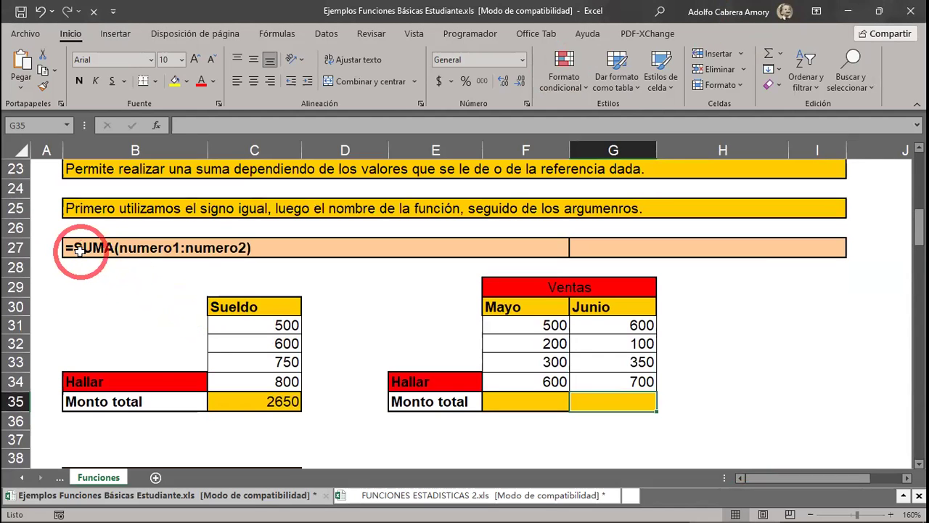
pyautogui.scroll(-2, 208, 398)
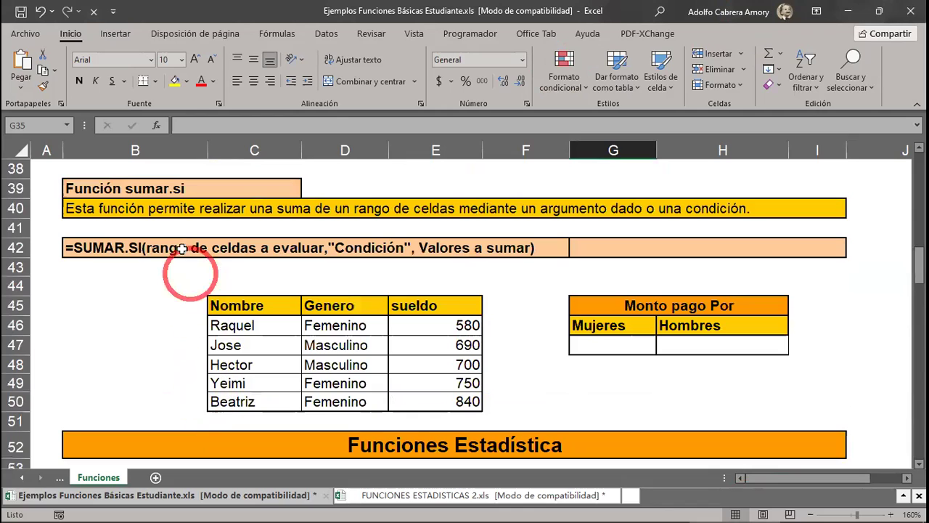
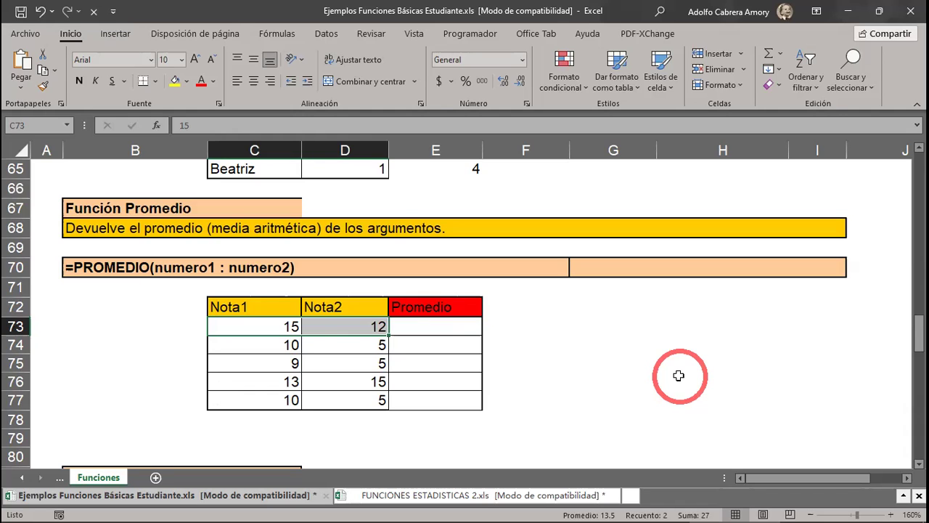
# Select E73, the first empty cell of the Promedio column, for averaging the two grades in C73:D73.
pyautogui.moveTo(283, 328); pyautogui.dragTo(334, 327)
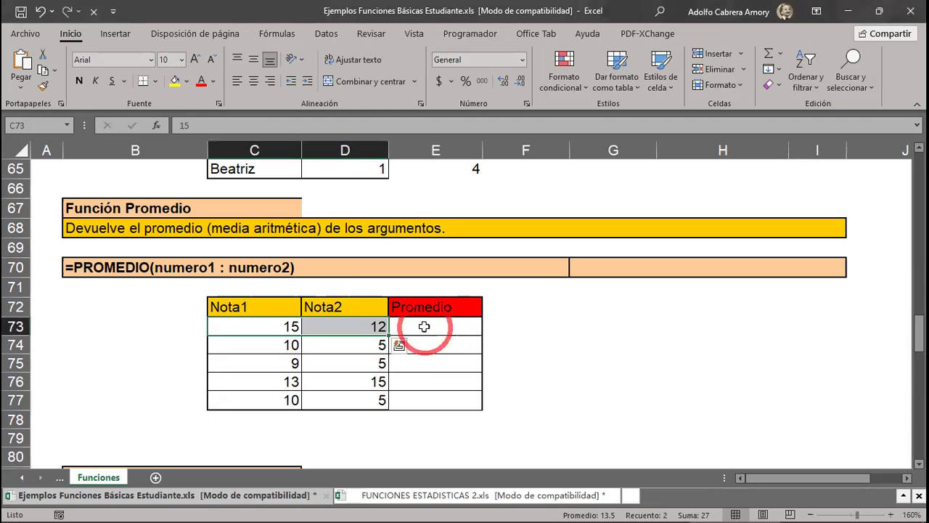
pyautogui.click(421, 327)
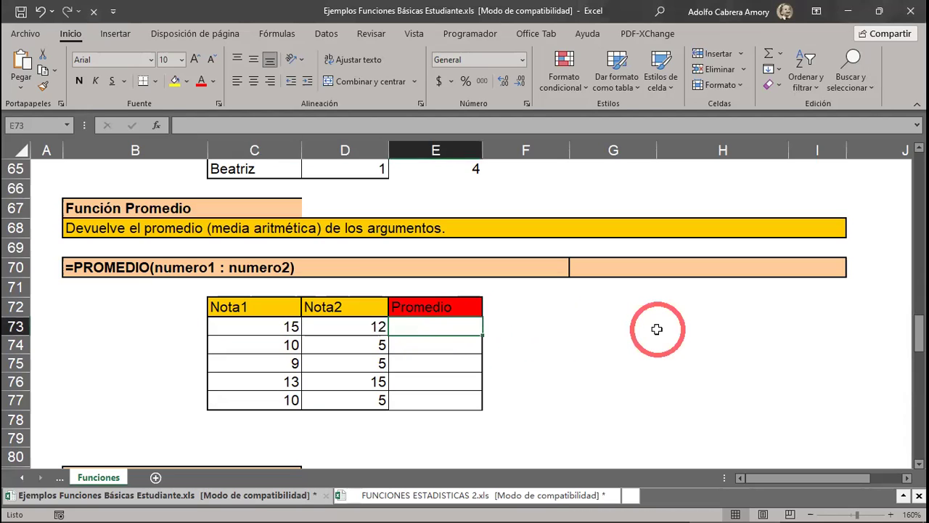
pyautogui.write('=')
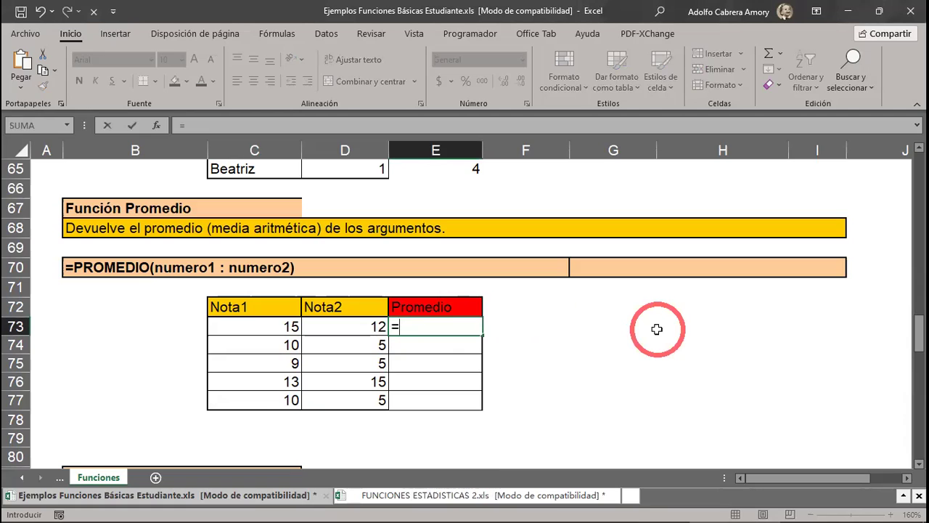
pyautogui.press('BackSpace')
pyautogui.write('promedi')
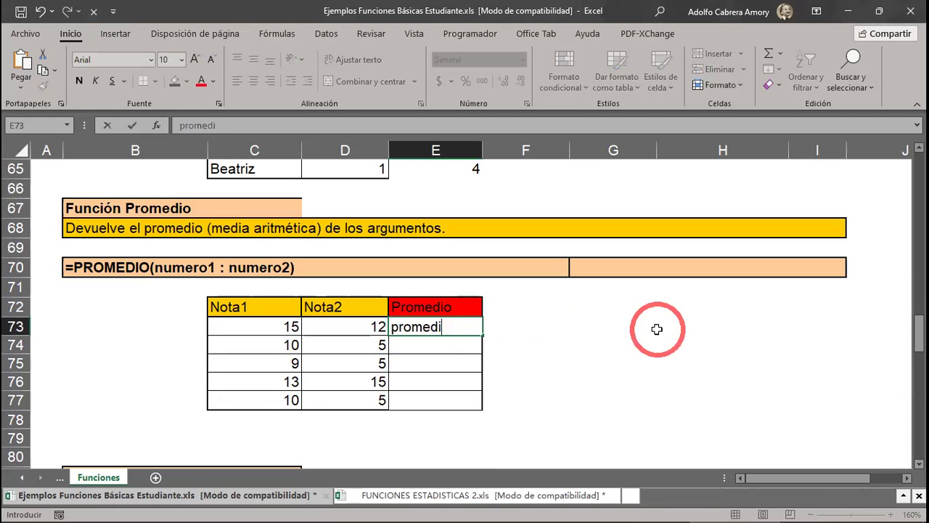
pyautogui.press('BackSpace')
pyautogui.press('BackSpace')
pyautogui.press('BackSpace')
pyautogui.press('BackSpace')
pyautogui.press('BackSpace')
pyautogui.press('BackSpace')
pyautogui.press('BackSpace')
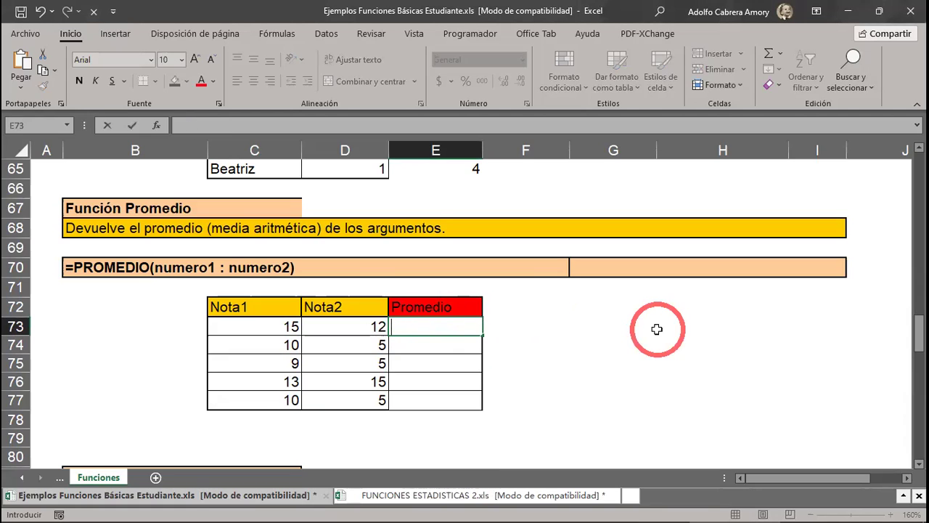
# Enter the formula =promedio(C73:D73) in E73 to average Nota1 and Nota2 of the first row.
pyautogui.write('=')
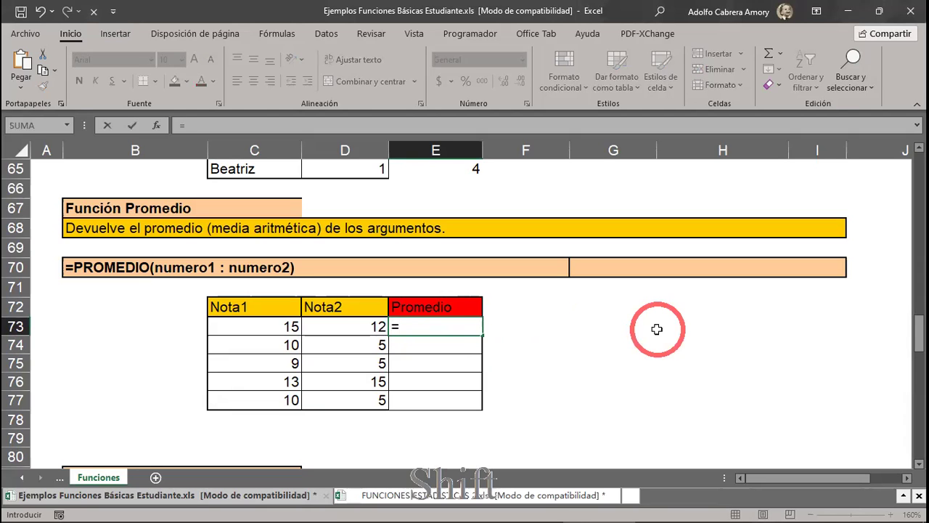
pyautogui.write('promed')
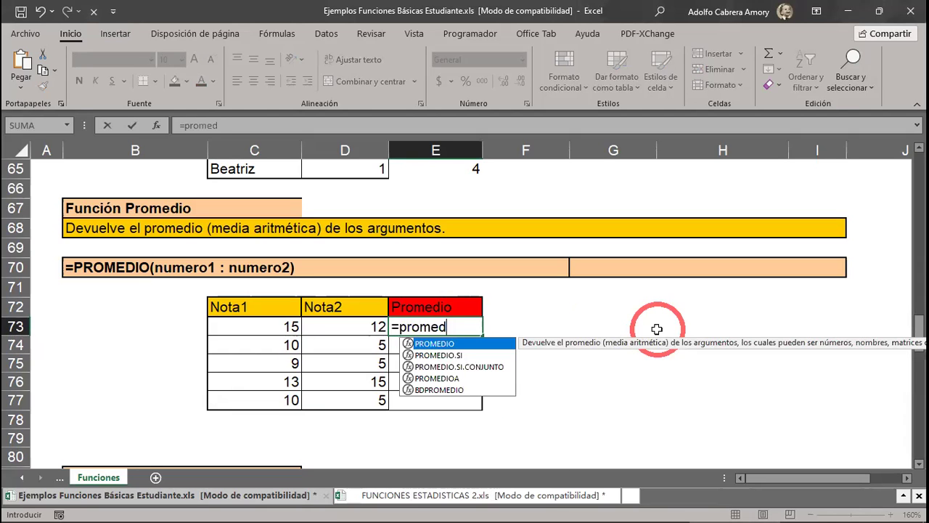
pyautogui.write('io(')
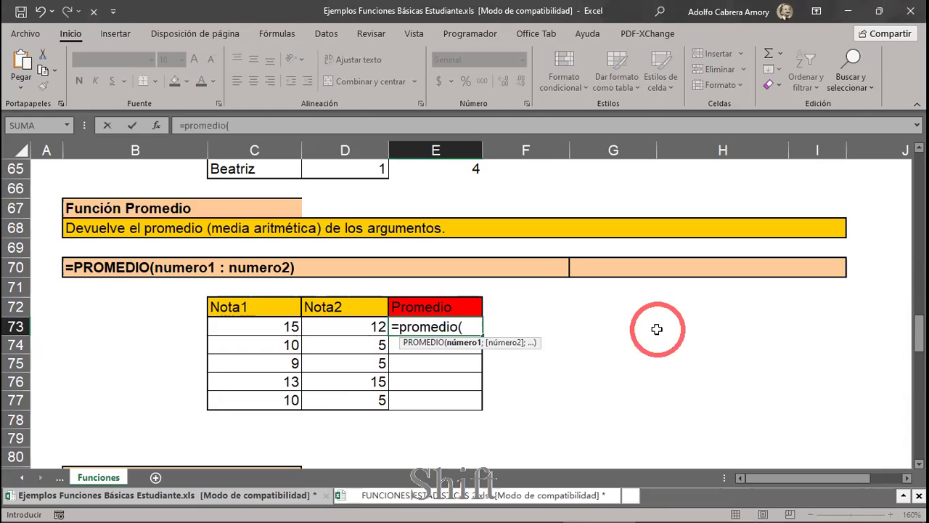
pyautogui.moveTo(236, 321); pyautogui.dragTo(334, 319)
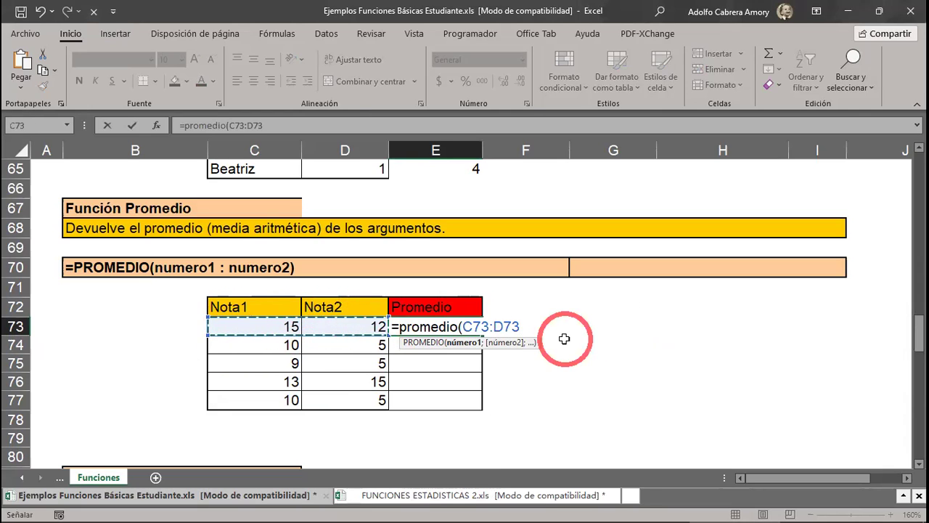
pyautogui.write(')')
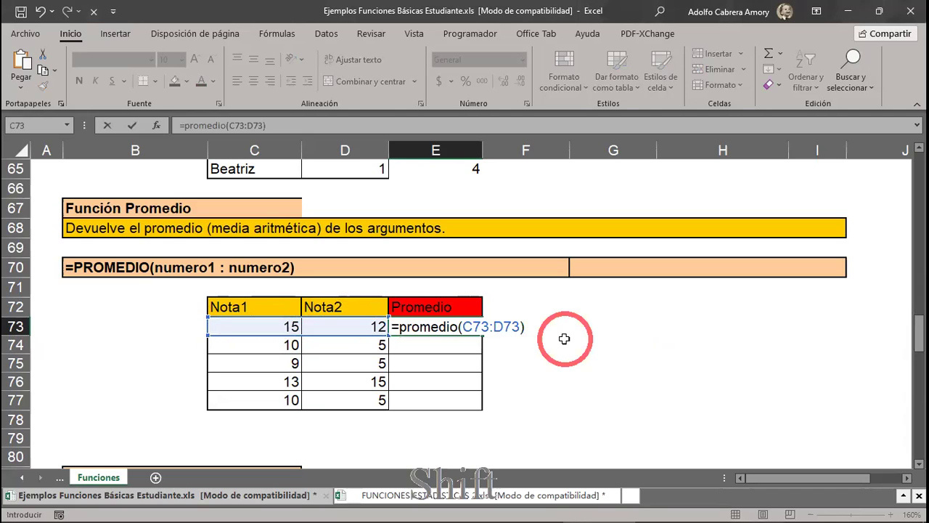
pyautogui.press('Return')
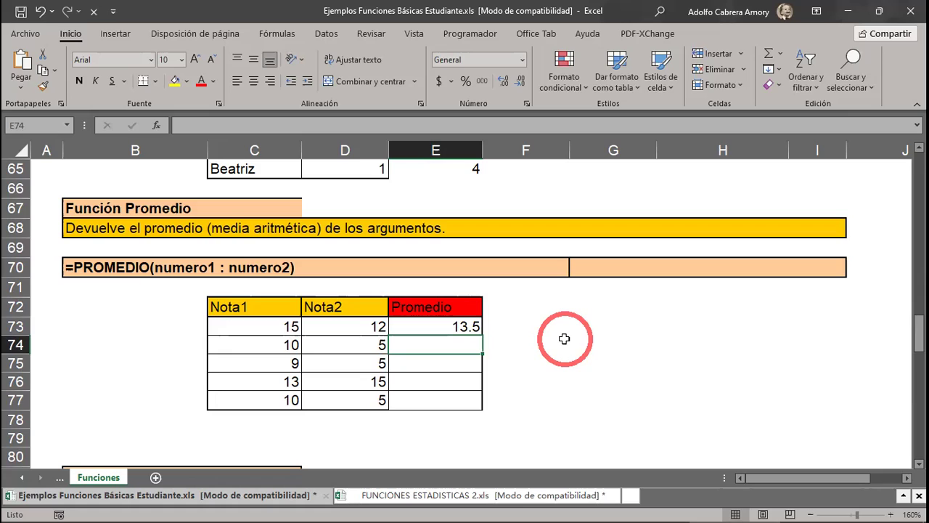
# Fill the PROMEDIO formula from E73 down to E77 for the remaining rows of grades.
pyautogui.click(471, 328)
pyautogui.moveTo(482, 335); pyautogui.dragTo(509, 400)
pyautogui.click(646, 400)
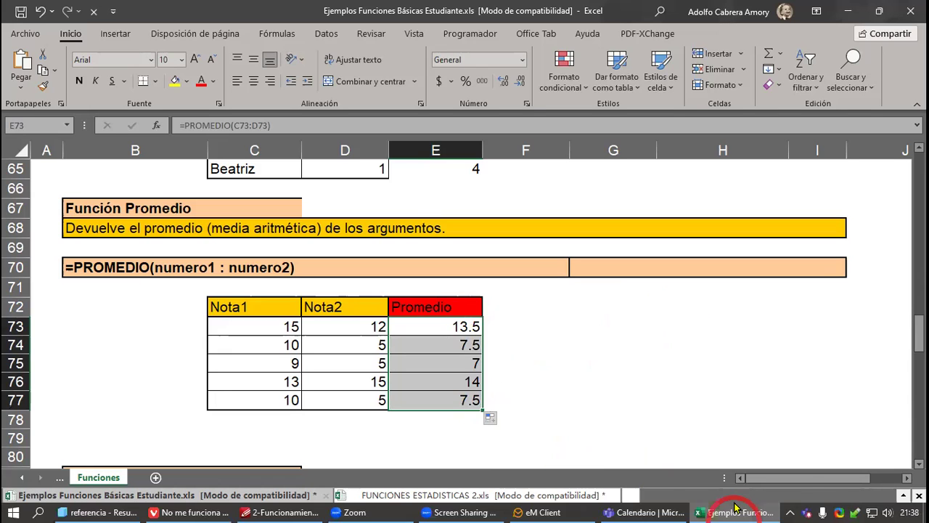
pyautogui.moveTo(735, 506)
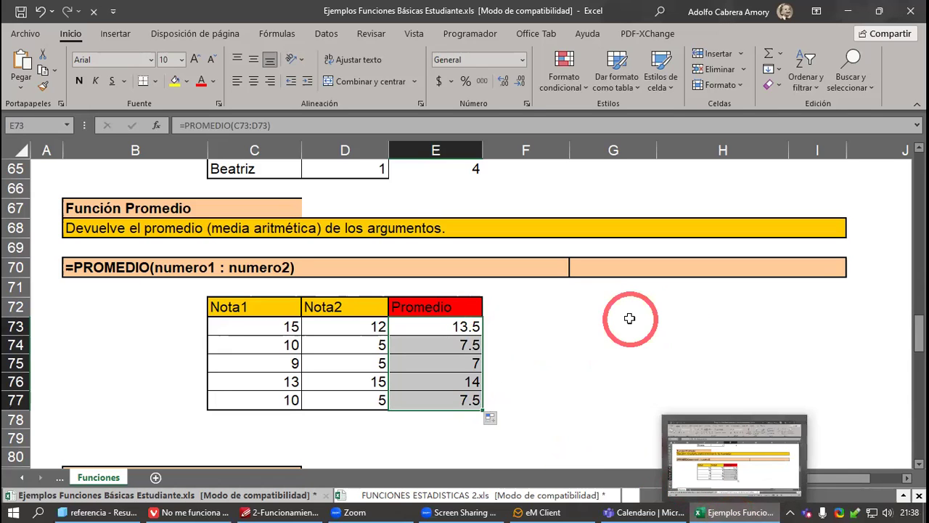
# Enter the formula =max(C87:C91) in C93 to get the Nota Máxima of the Promedio list.
pyautogui.scroll(-5, 629, 317)
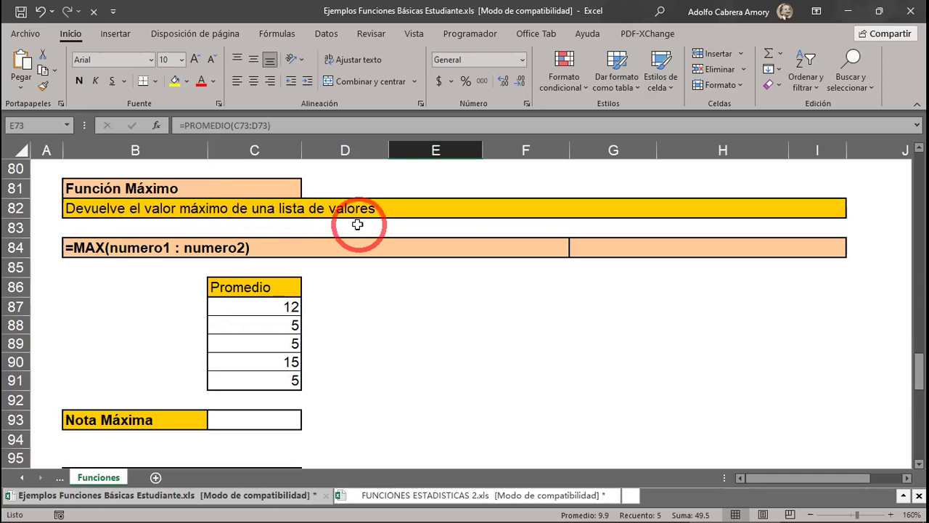
pyautogui.click(265, 307)
pyautogui.moveTo(265, 307); pyautogui.dragTo(255, 381)
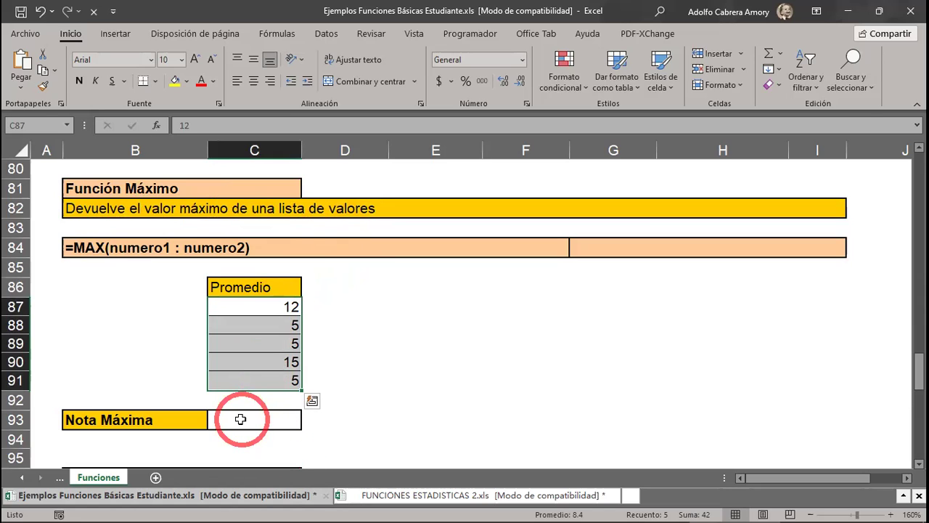
pyautogui.click(240, 419)
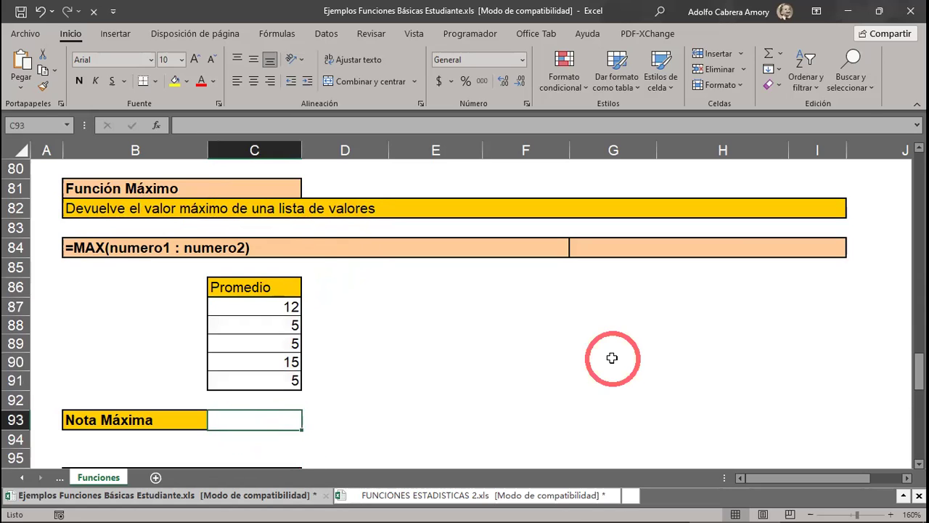
pyautogui.write('=')
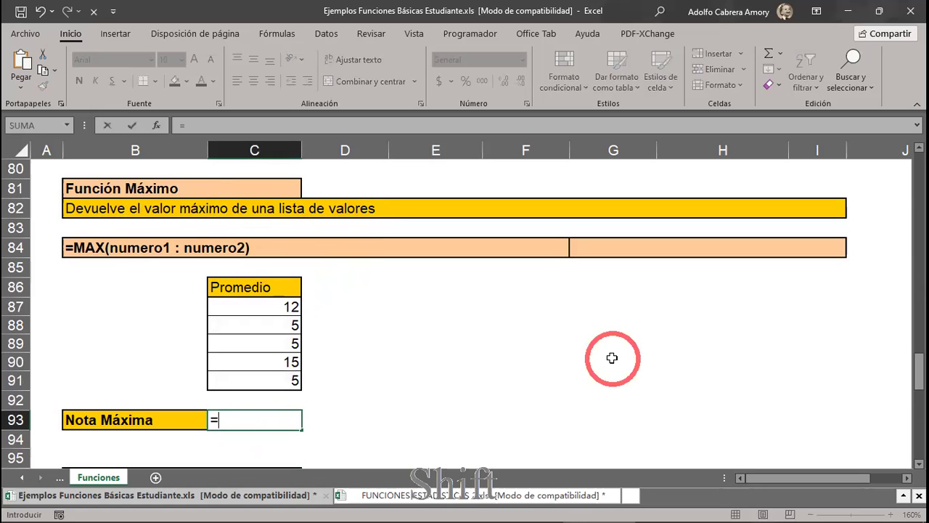
pyautogui.write('ma')
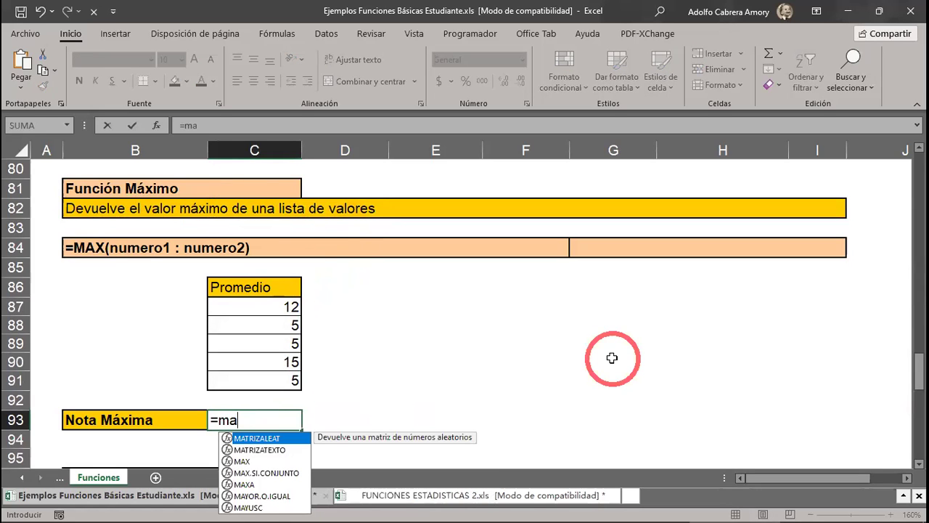
pyautogui.write('x')
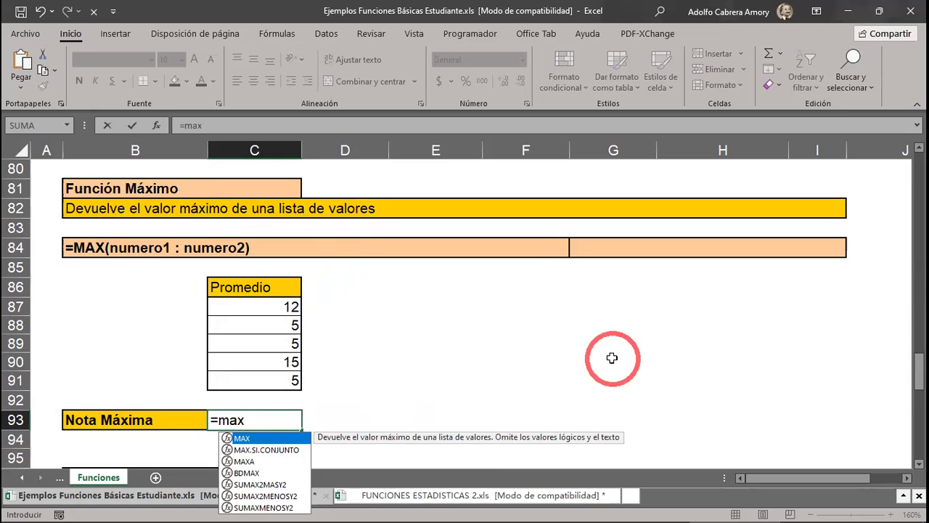
pyautogui.press('shift')
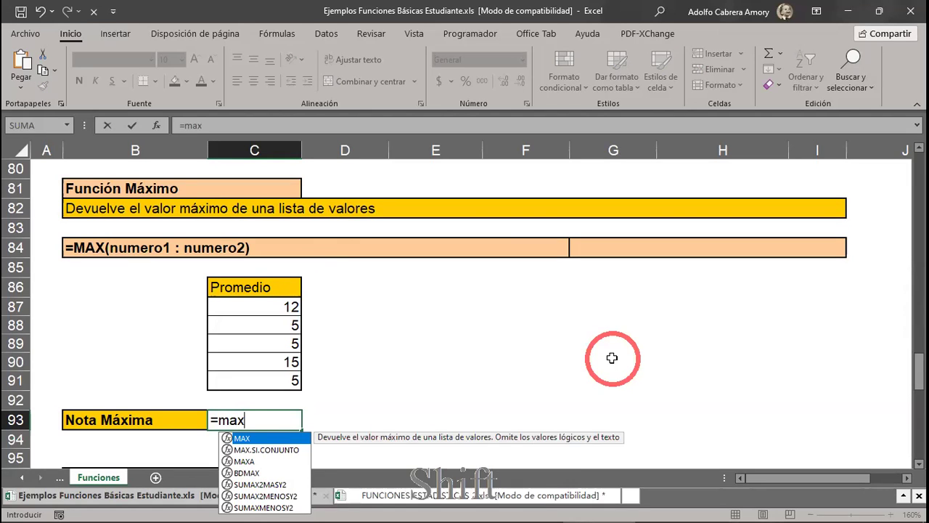
pyautogui.write('(')
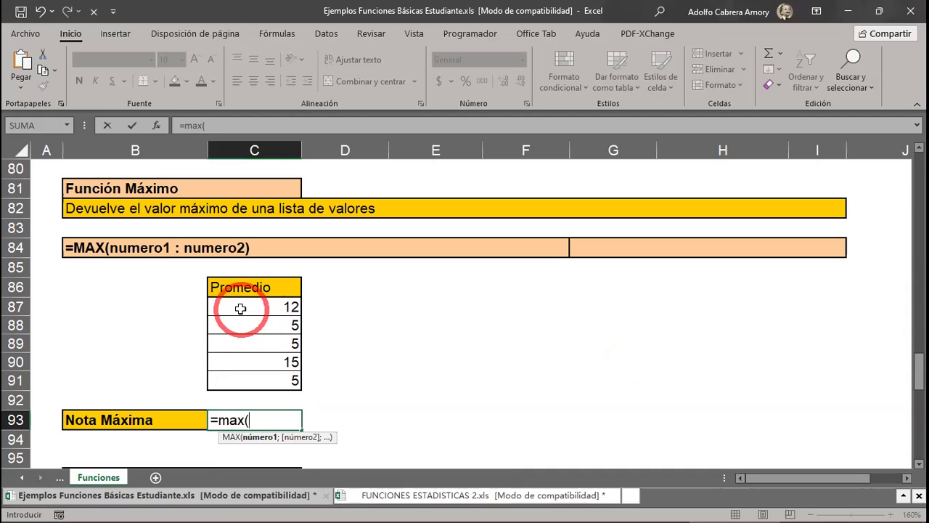
pyautogui.moveTo(240, 308); pyautogui.dragTo(242, 380)
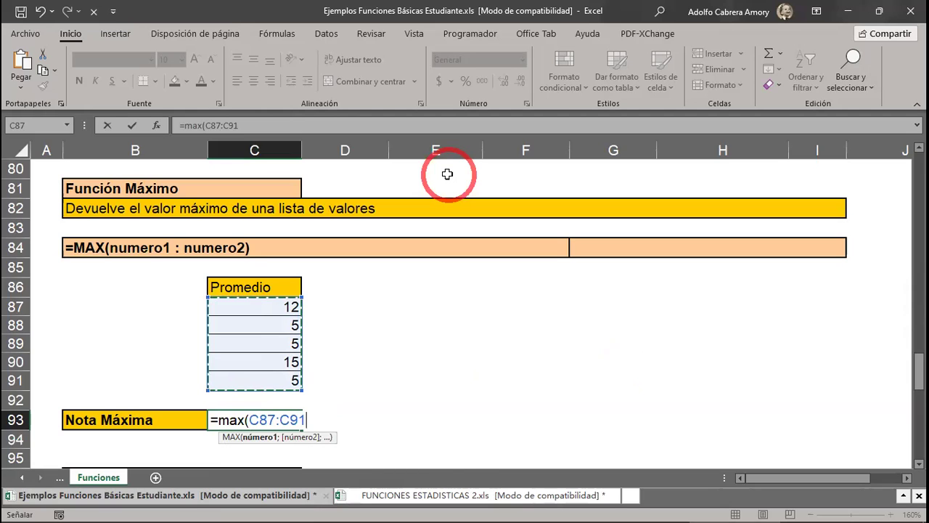
pyautogui.write(')')
pyautogui.press('Return')
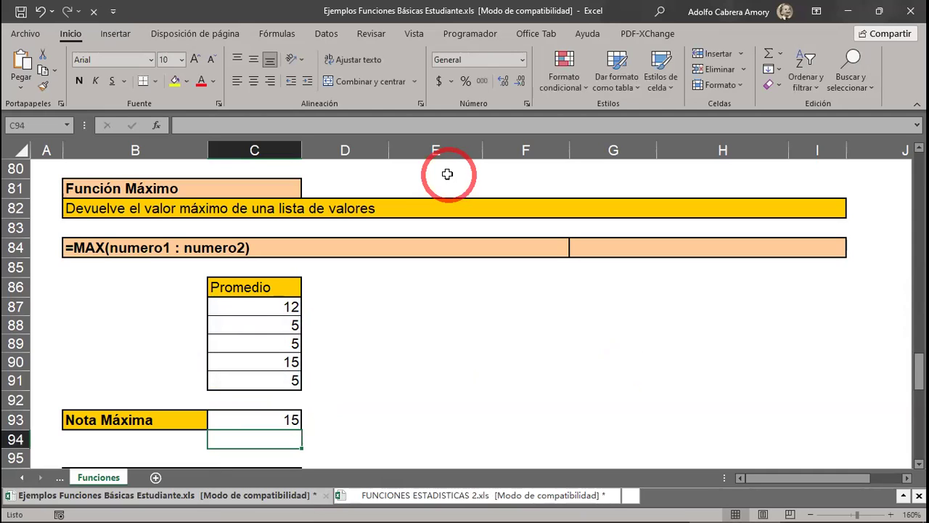
# Set the first Promedio grade in C87 to 20 to test the maximum formula.
pyautogui.click(274, 308)
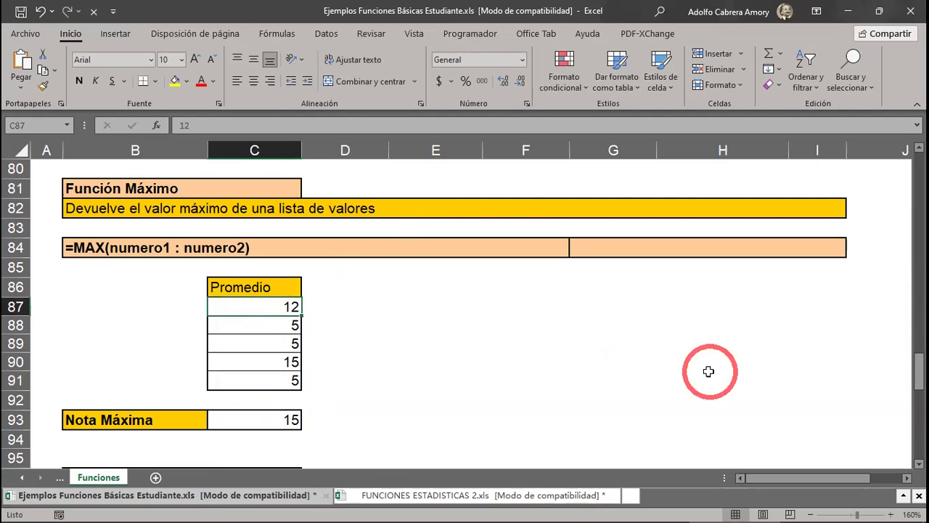
pyautogui.write('20')
pyautogui.press('Return')
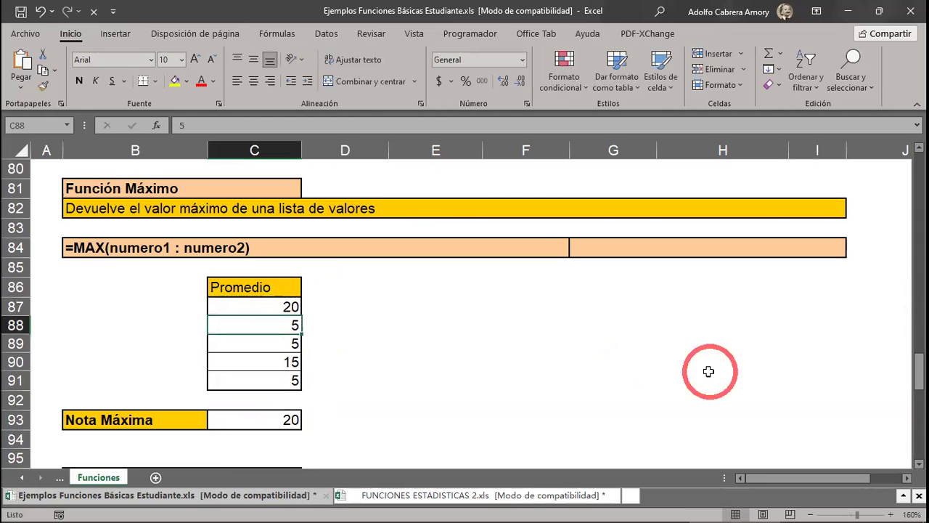
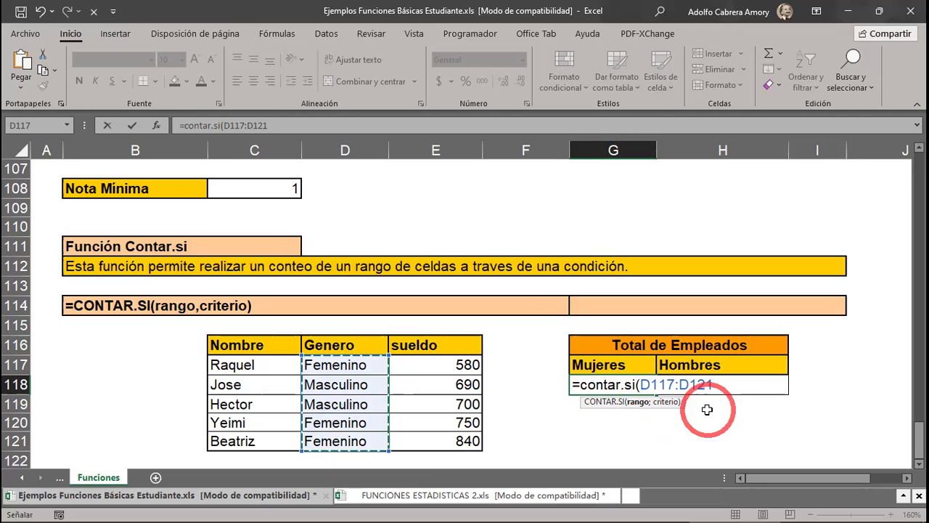
# Complete the Mujeres formula in G118 as =contar.si(D117:D121;"Femenina"), rejecting the suggested correction and adding the missing closing quotation mark.
pyautogui.write(';')
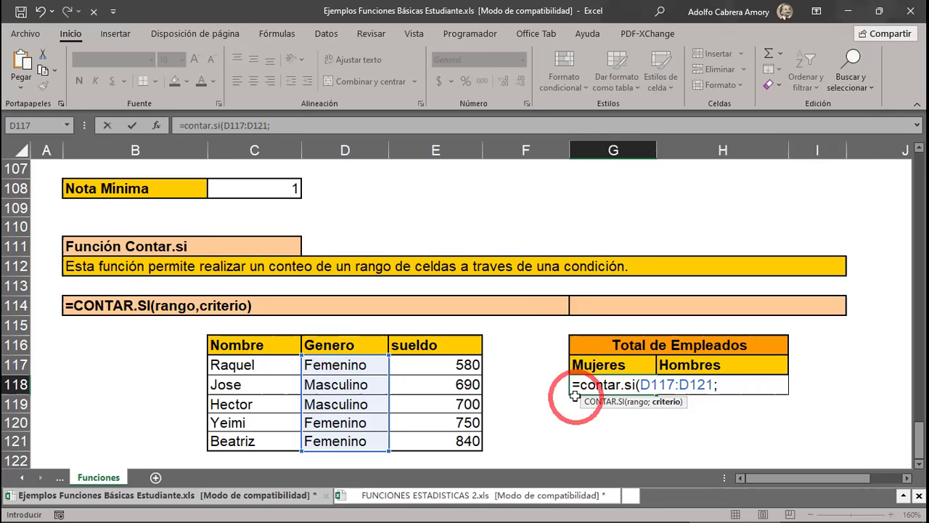
pyautogui.write('"Femenino')
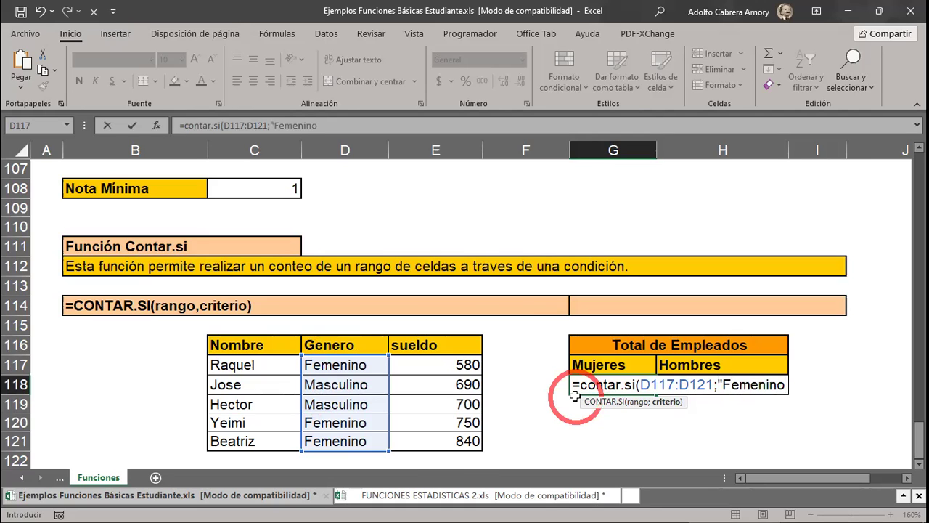
pyautogui.press('shift')
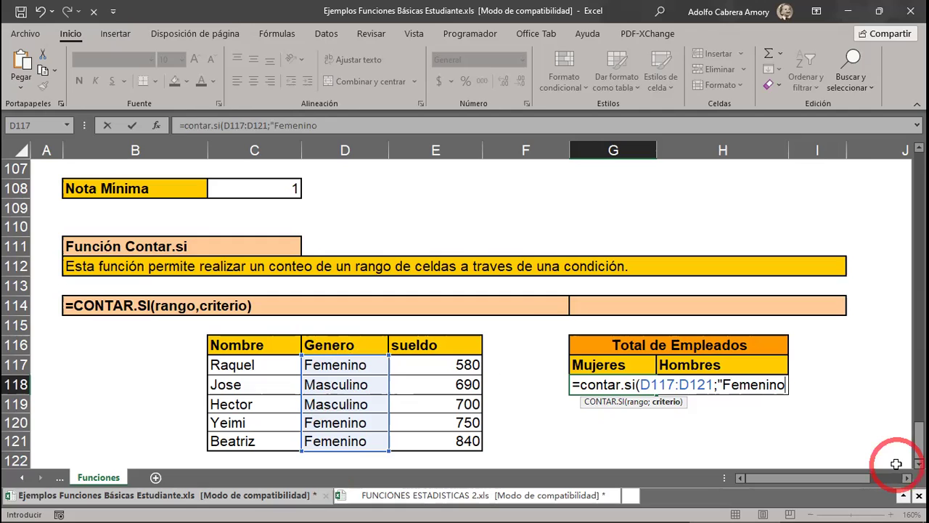
pyautogui.press('BackSpace')
pyautogui.write('a')
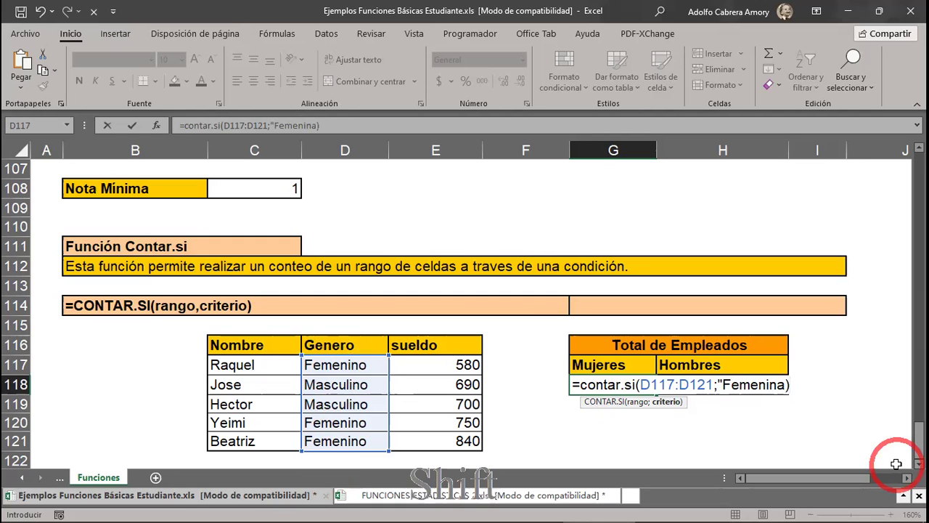
pyautogui.press('Return')
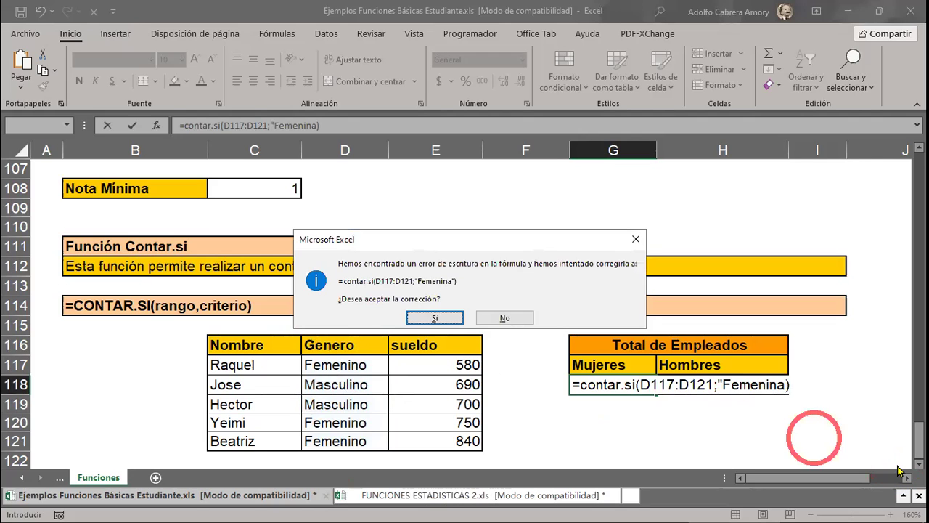
pyautogui.click(640, 240)
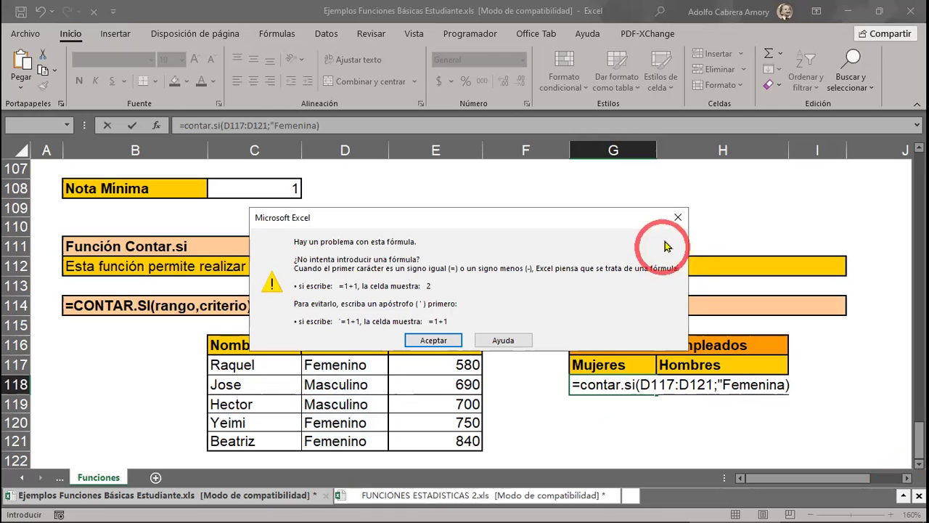
pyautogui.click(677, 217)
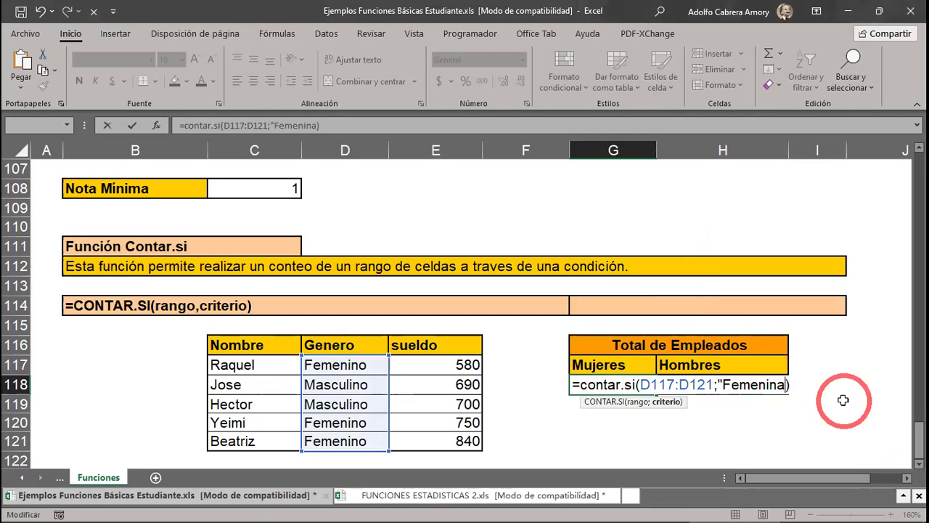
pyautogui.press('shift')
pyautogui.write('"')
pyautogui.press('Return')
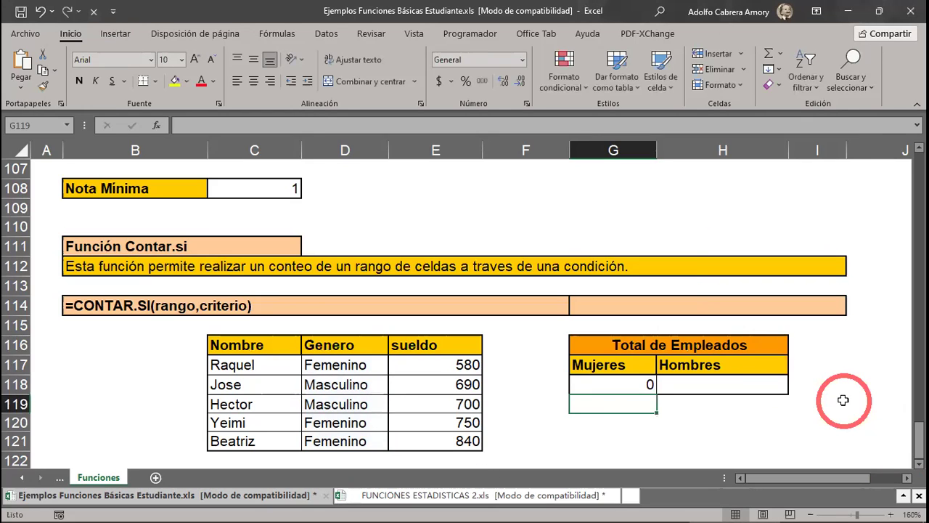
# Correct the criterion in the G118 formula to "Femenino" so it matches the spelling in the Genero column.
pyautogui.click(621, 388)
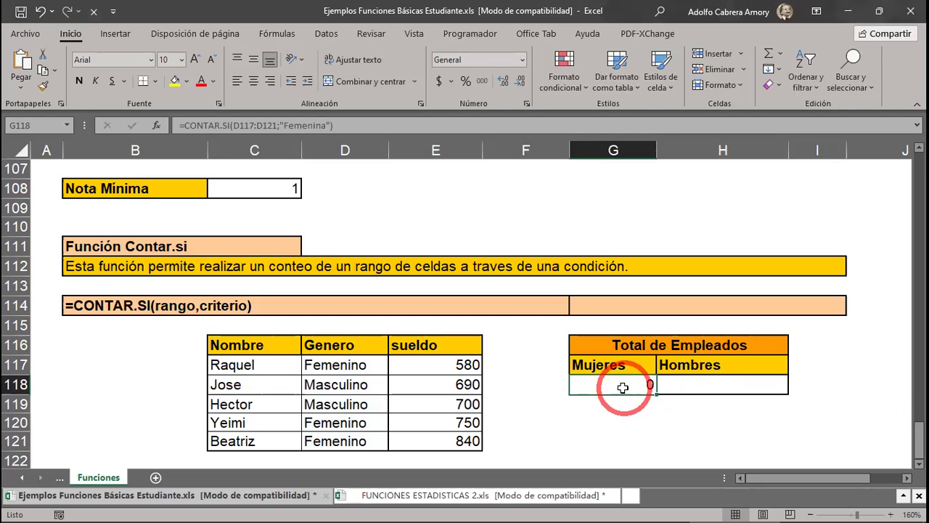
pyautogui.doubleClick(623, 388)
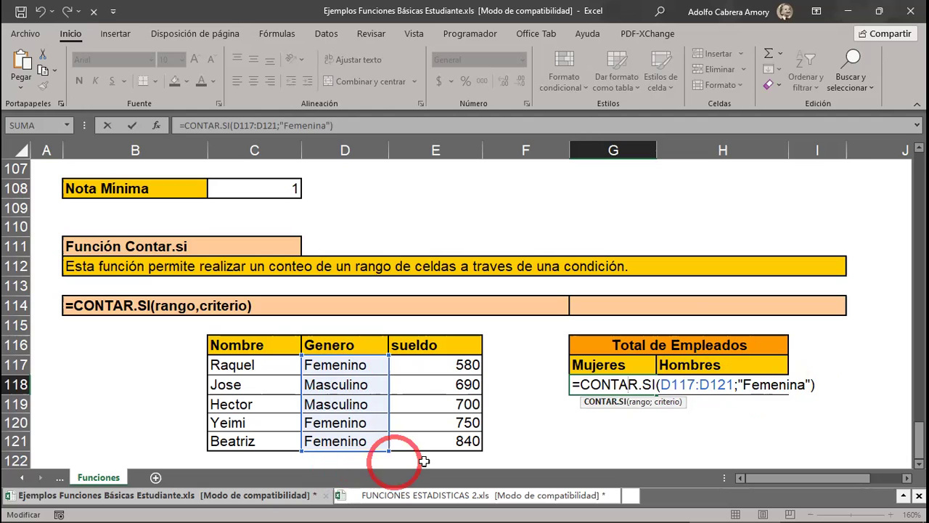
pyautogui.click(800, 382)
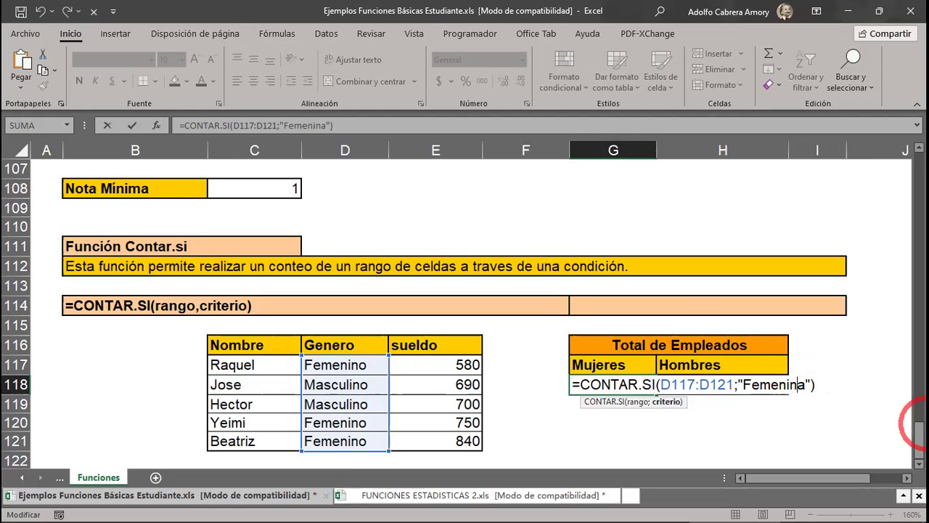
pyautogui.press('Delete')
pyautogui.write('o')
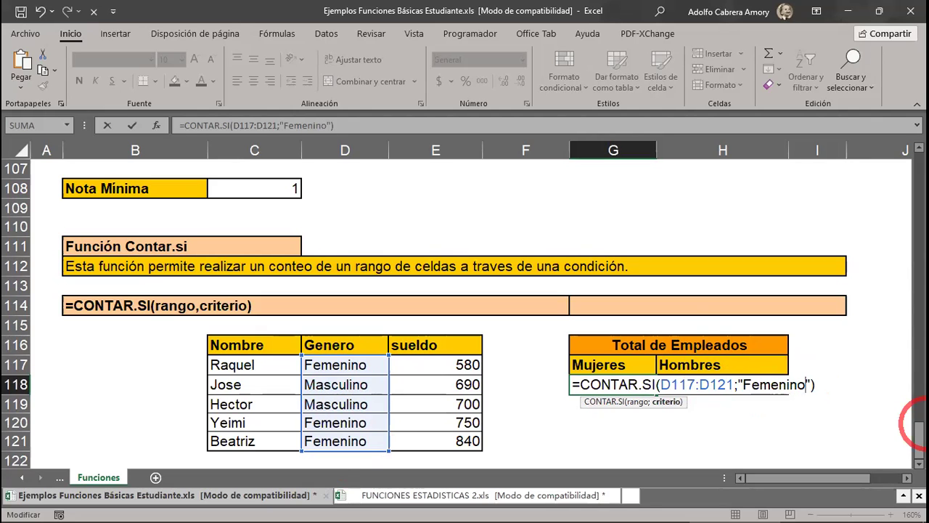
pyautogui.press('Return')
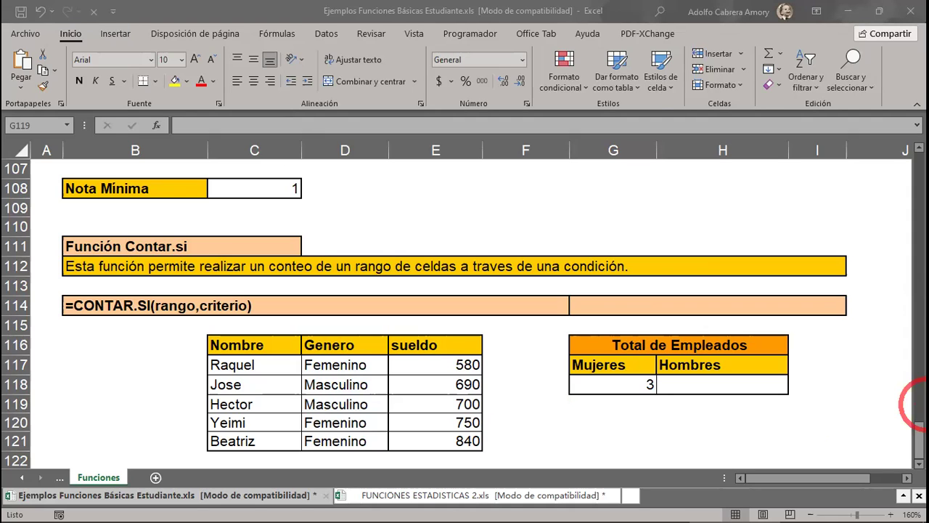
# Select the empty Hombres cell H118 and highlight the employee table C116:E121 as its source data.
pyautogui.click(695, 384)
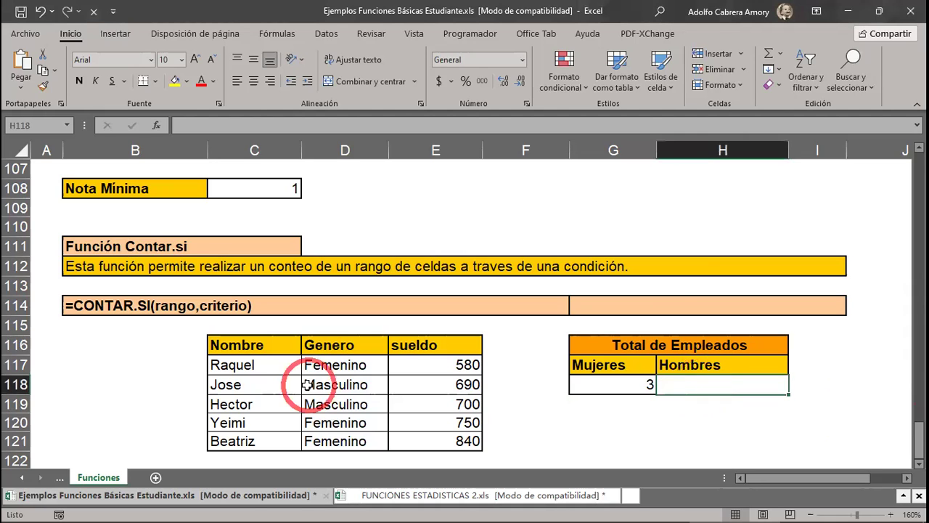
pyautogui.moveTo(269, 350); pyautogui.dragTo(426, 440)
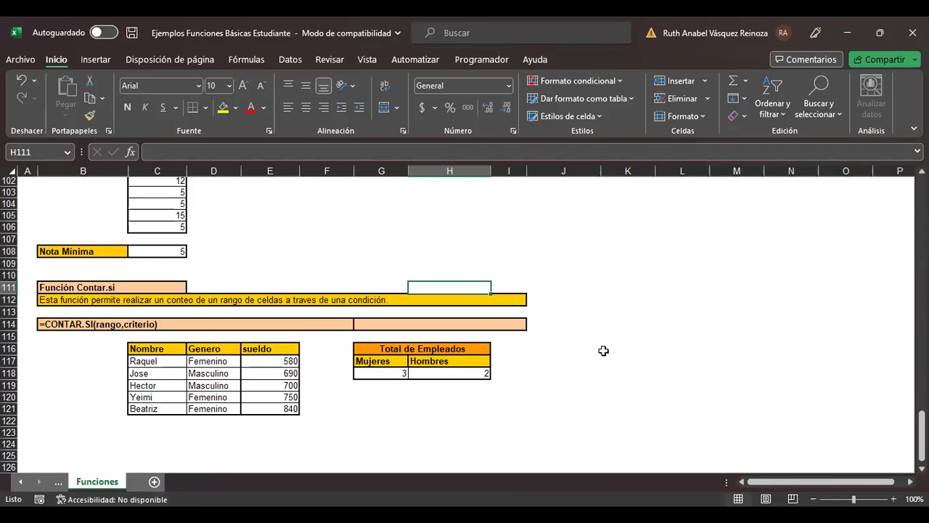
# Inspect the Hombres CONTAR.SI formula in H118 of the other workbook copy and mark its Genero range D117:D121.
pyautogui.click(516, 391)
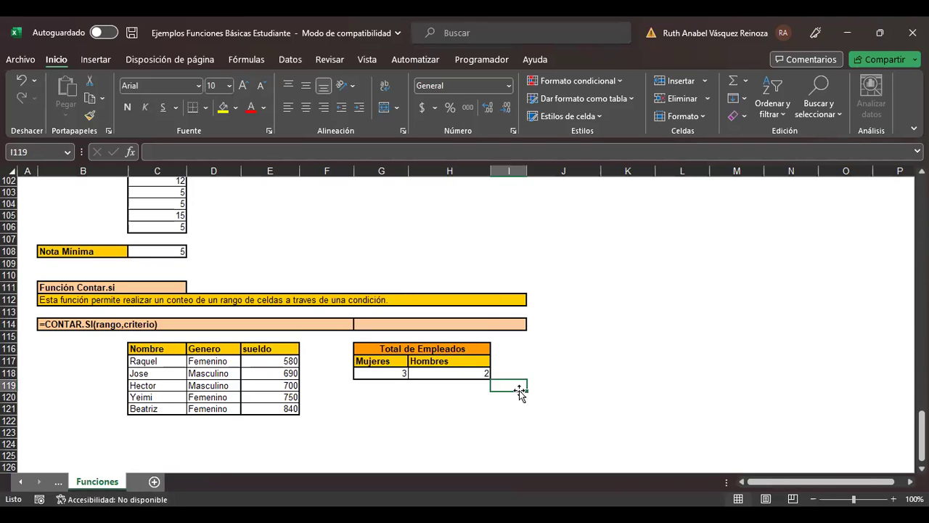
pyautogui.doubleClick(466, 372)
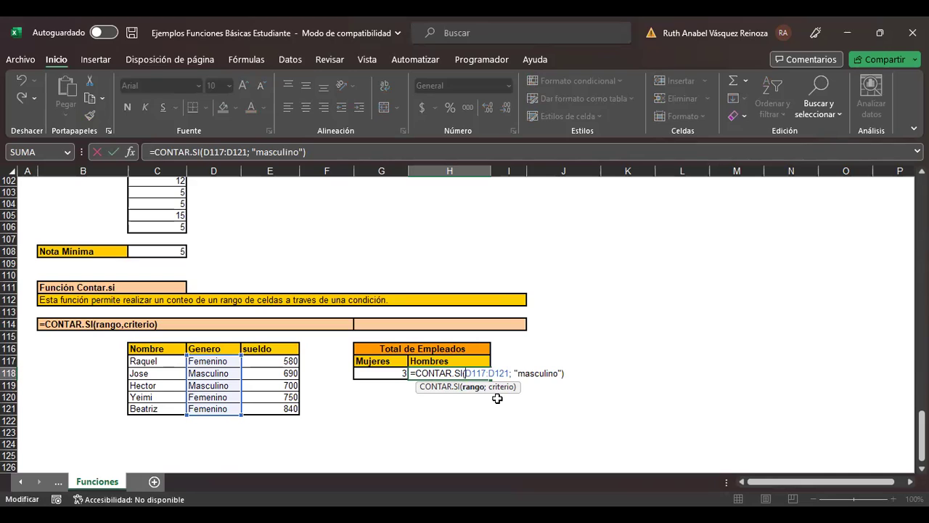
pyautogui.moveTo(216, 360); pyautogui.dragTo(224, 411)
pyautogui.press('Return')
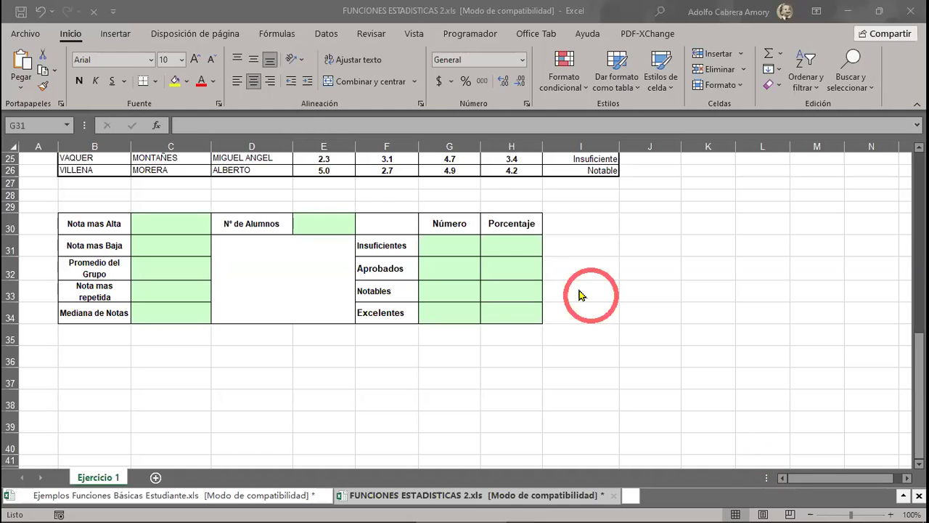
# In FUNCIONES ESTADISTICAS 2.xls, enlarge the Ejercicio 1 sheet to 130% and select the heading in B2 that lists the functions.
pyautogui.scroll(8, 494, 324)
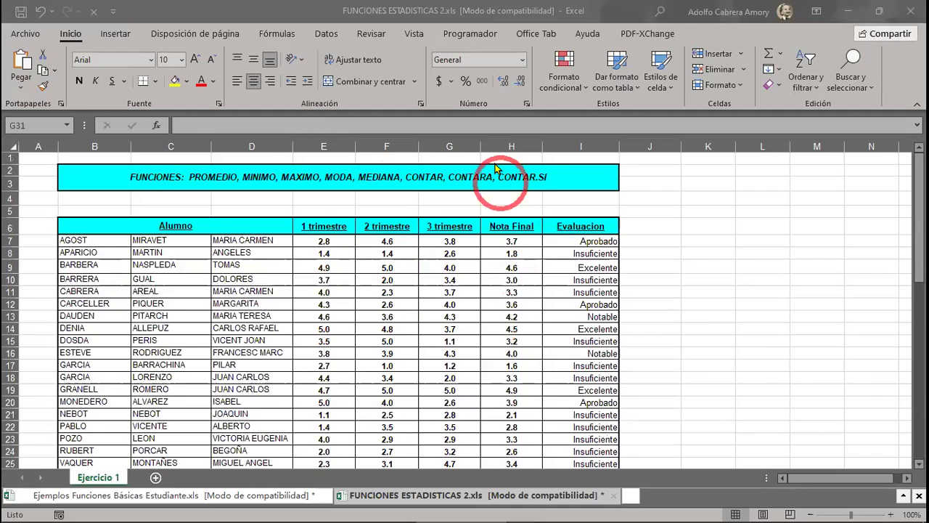
pyautogui.click(350, 8)
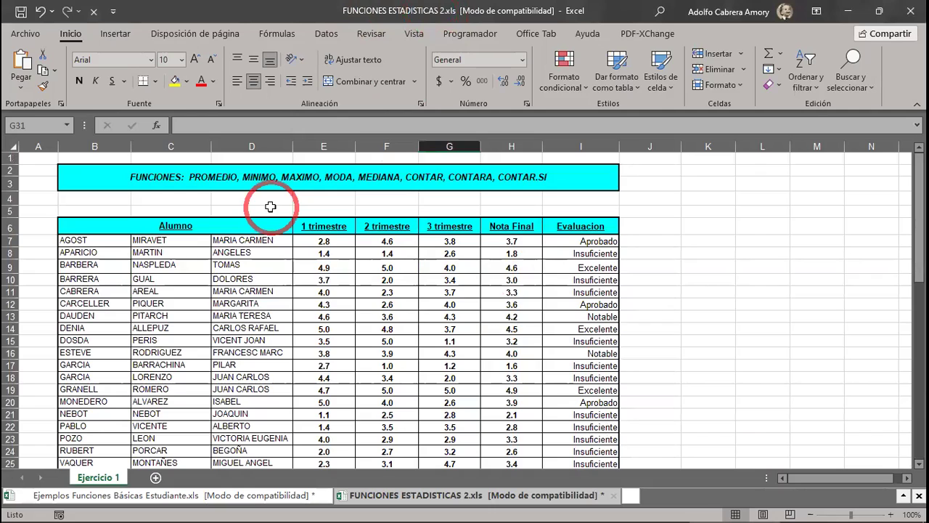
pyautogui.click(891, 514)
pyautogui.click(891, 514)
pyautogui.click(890, 514)
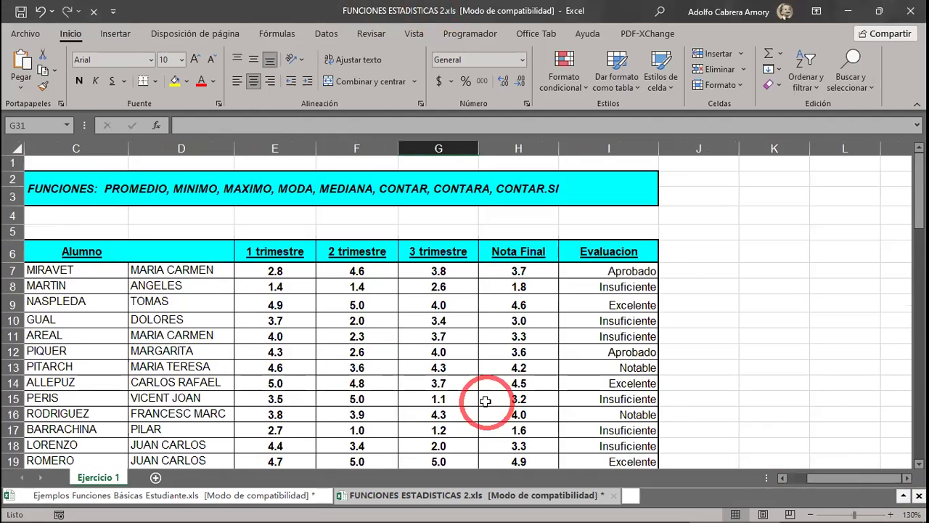
pyautogui.click(69, 187)
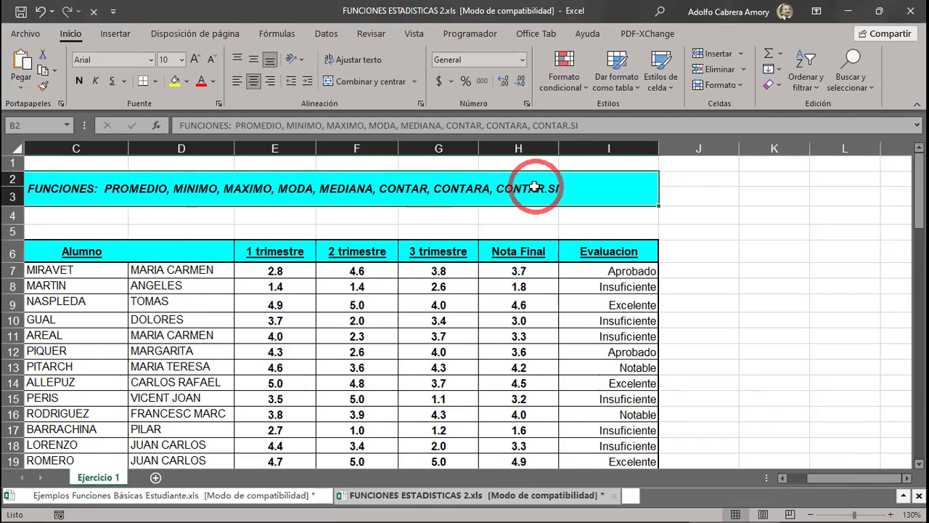
# Highlight the full student grades table B6:I26, from the Alumno heading to the last Evaluacion entry.
pyautogui.click(626, 195)
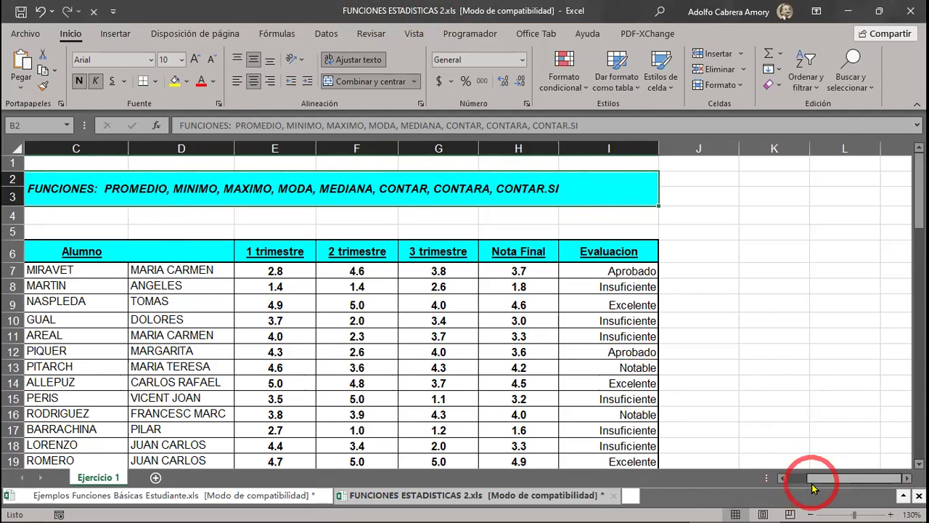
pyautogui.moveTo(813, 487); pyautogui.dragTo(795, 485)
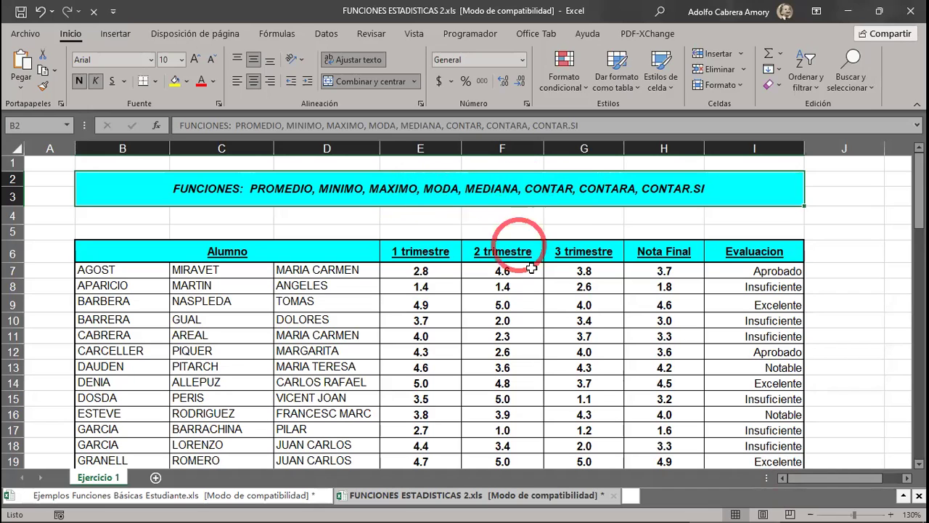
pyautogui.scroll(-1, 540, 277)
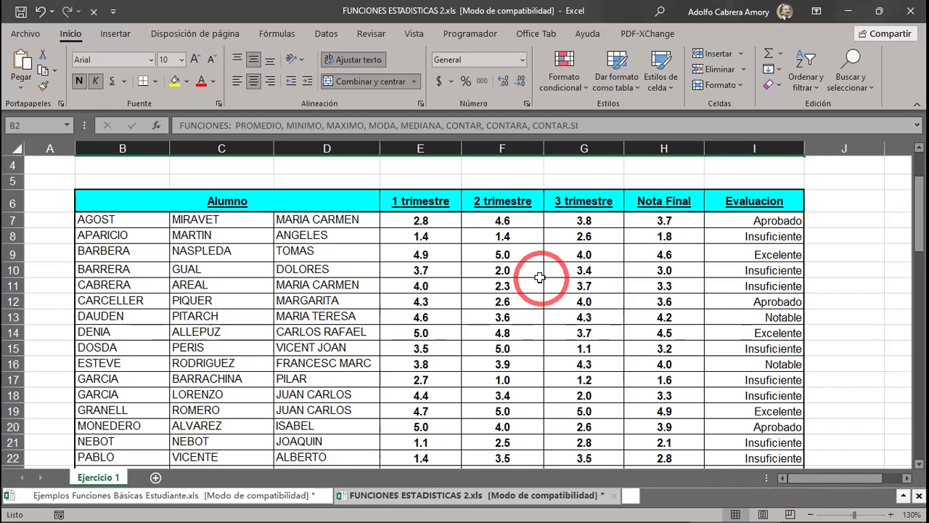
pyautogui.click(138, 197)
pyautogui.moveTo(137, 195); pyautogui.dragTo(755, 416)
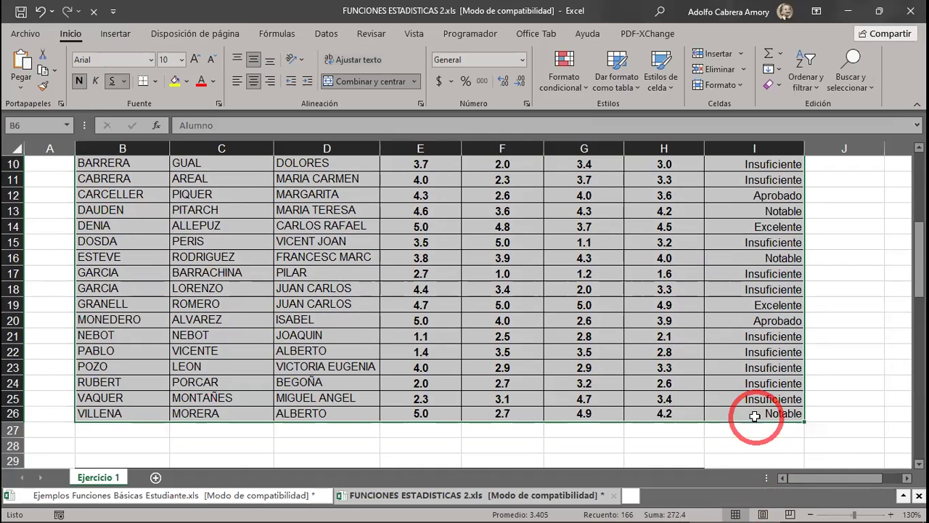
# Mark the empty result cells C30:C34 and review their labels in B30:B34, from Nota mas Alta to Mediana de Notas.
pyautogui.scroll(-4, 467, 302)
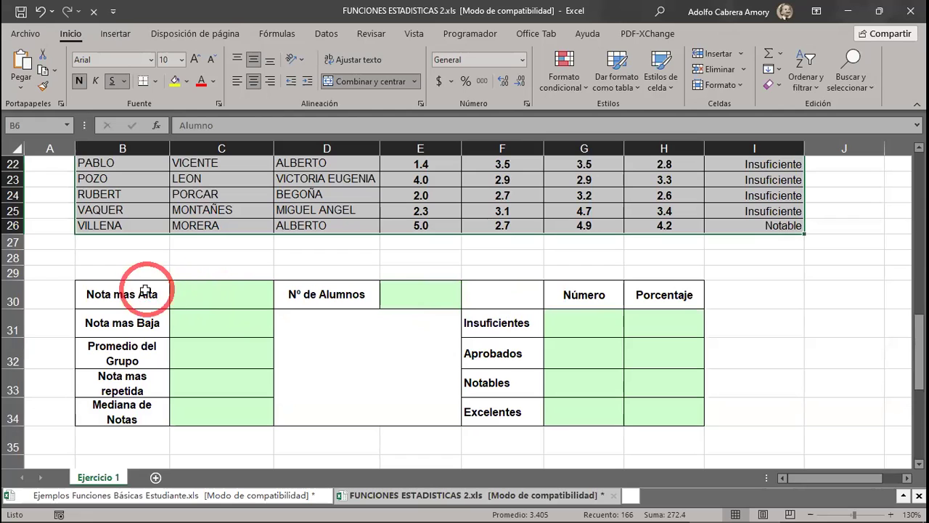
pyautogui.moveTo(198, 297); pyautogui.dragTo(197, 421)
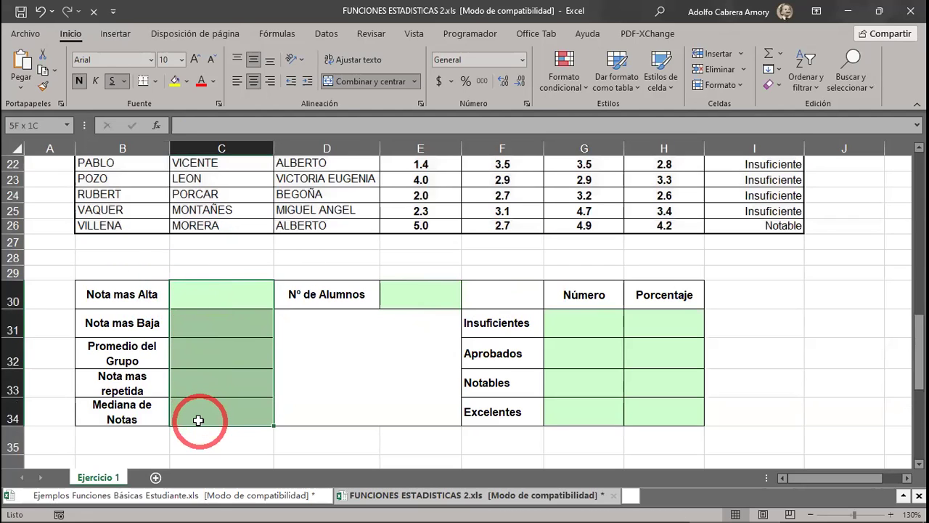
pyautogui.click(125, 298)
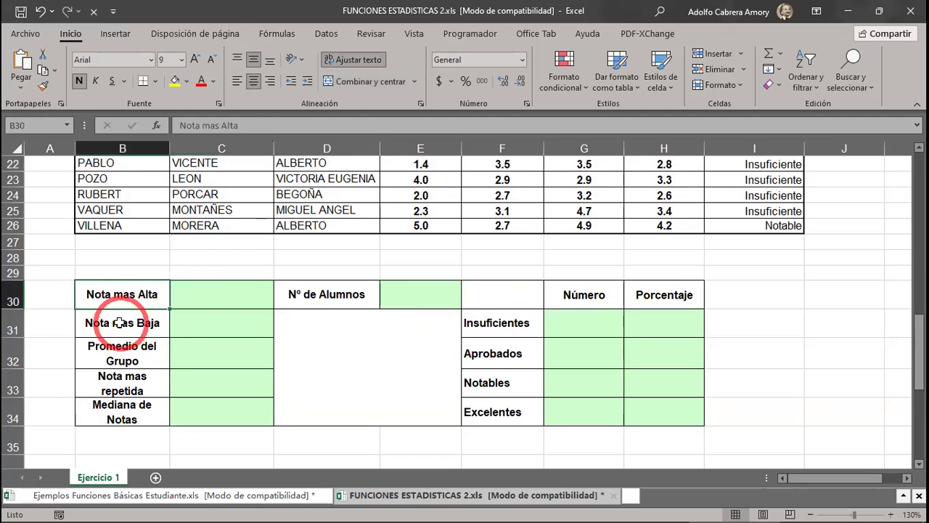
pyautogui.click(122, 327)
pyautogui.click(111, 347)
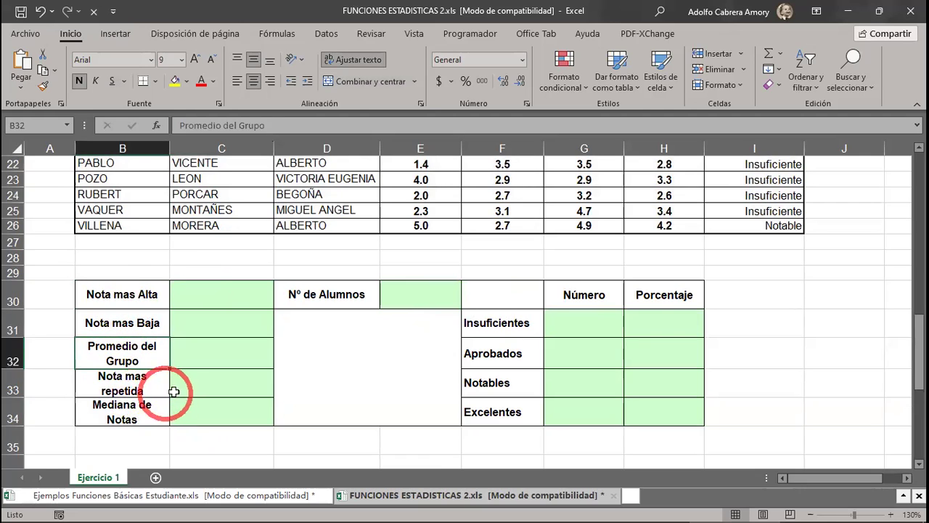
pyautogui.click(135, 378)
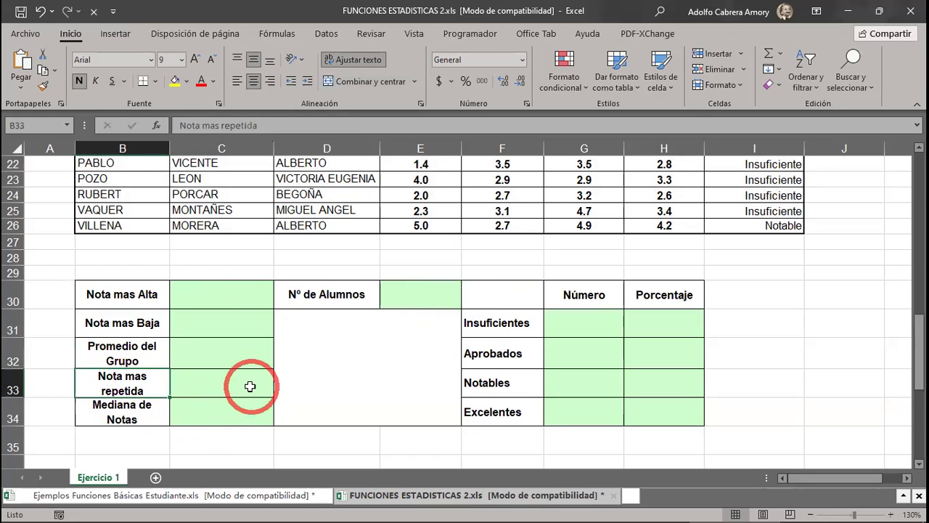
pyautogui.click(142, 406)
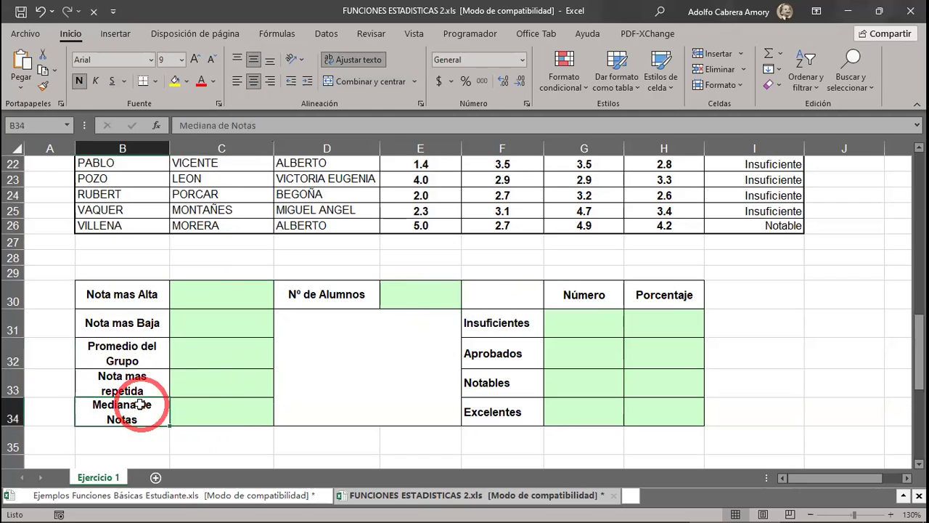
# Review the Nº de Alumnos label and the Porcentaje cells H31:H34, ending on the empty student-count cell E30.
pyautogui.click(321, 292)
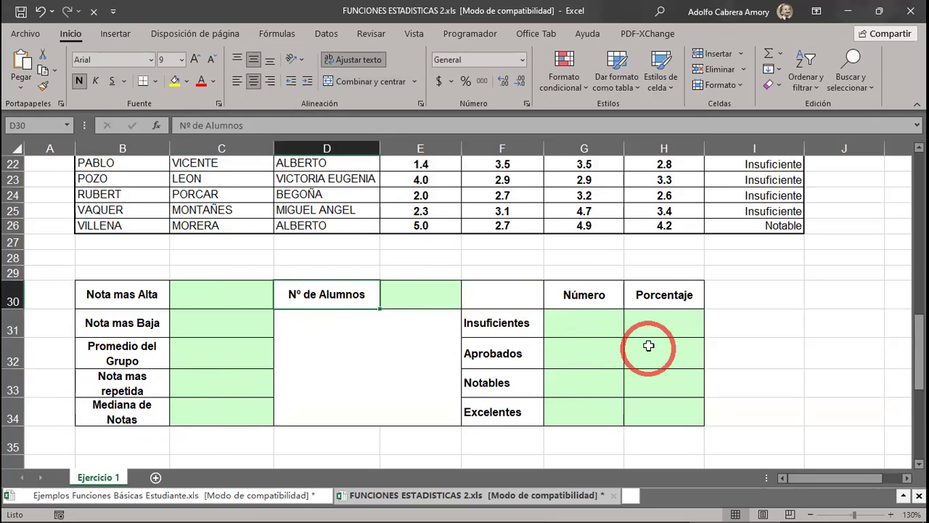
pyautogui.moveTo(669, 316); pyautogui.dragTo(673, 413)
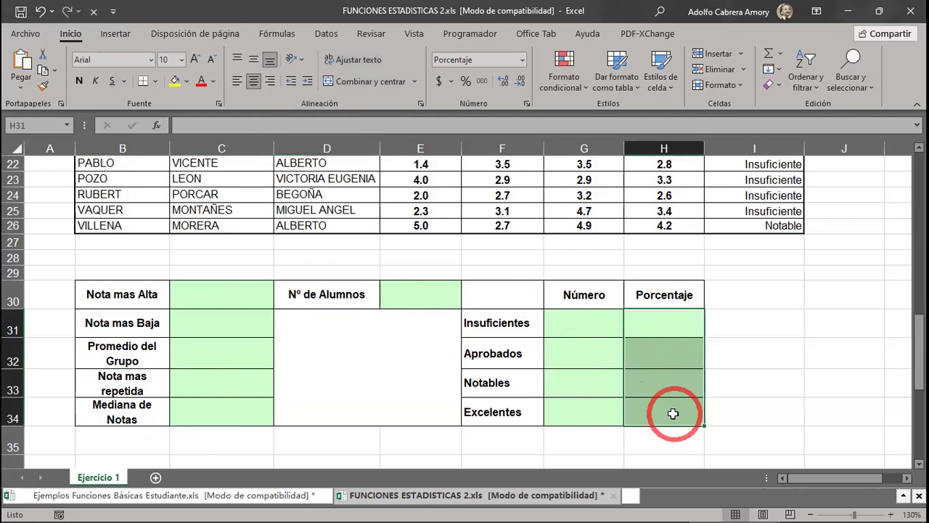
pyautogui.click(412, 293)
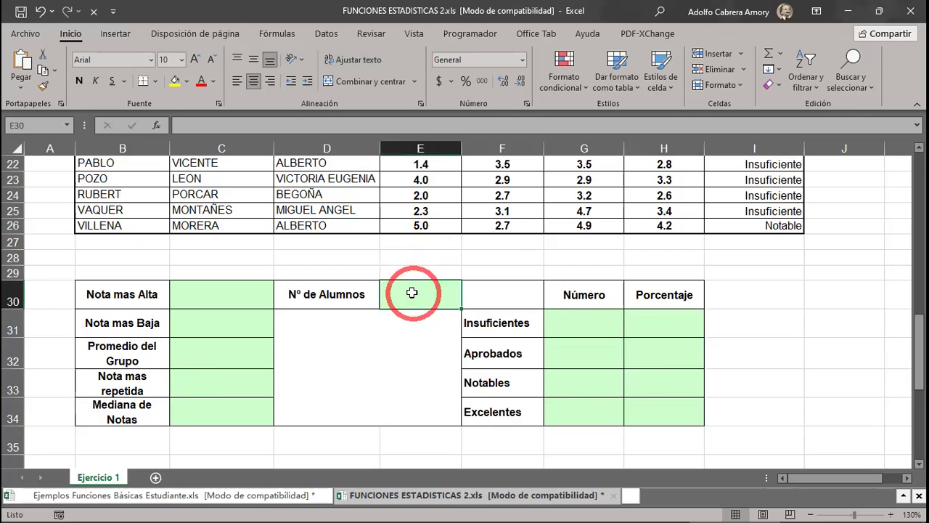